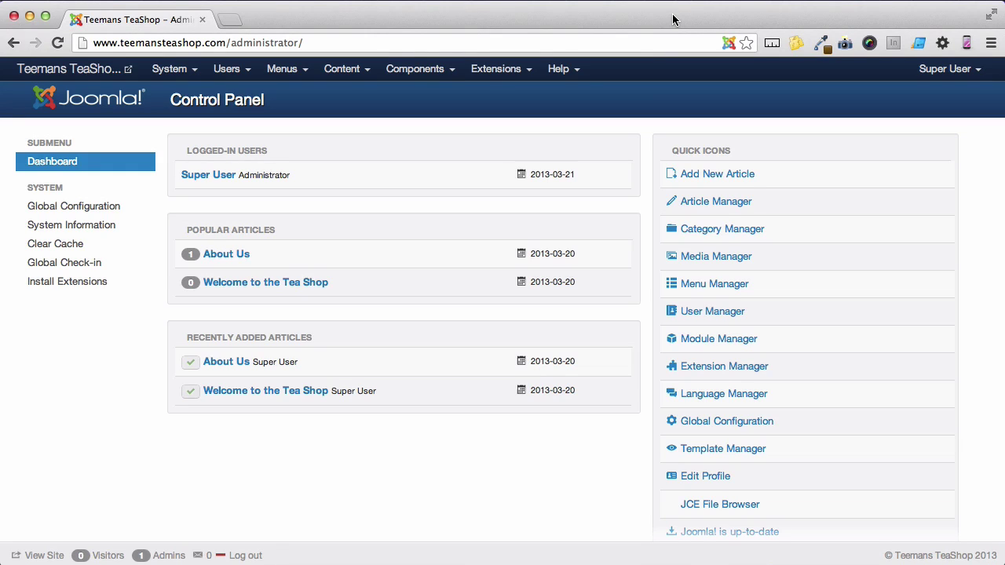
Step: Create a new article titled "Milk Tea" and assign it to the Products category
click(357, 70)
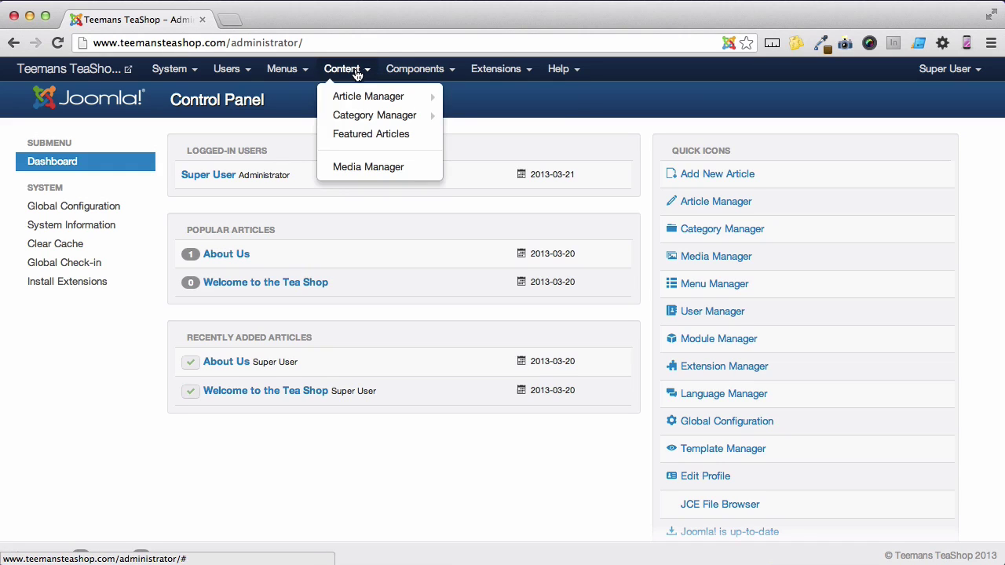
click(348, 97)
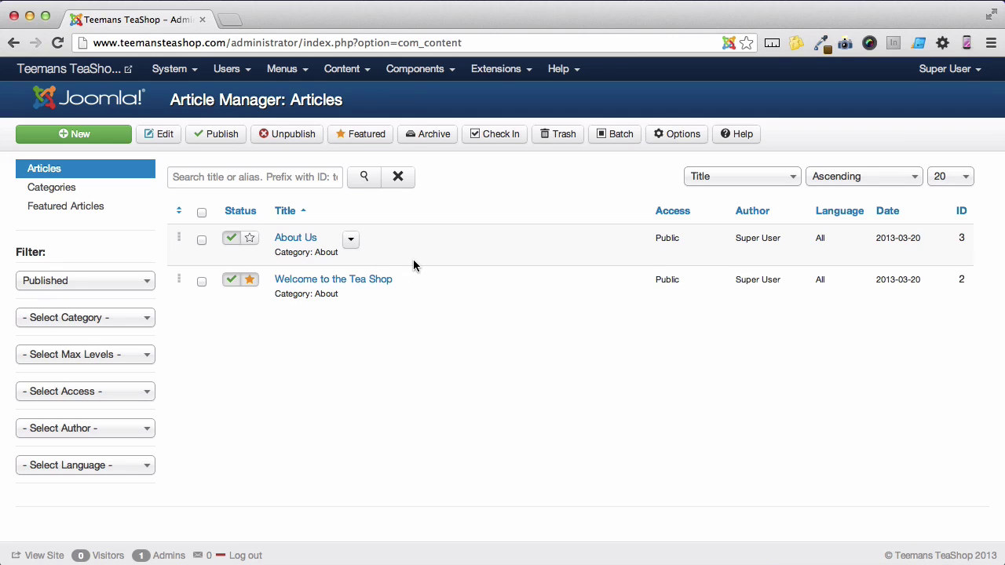
click(96, 138)
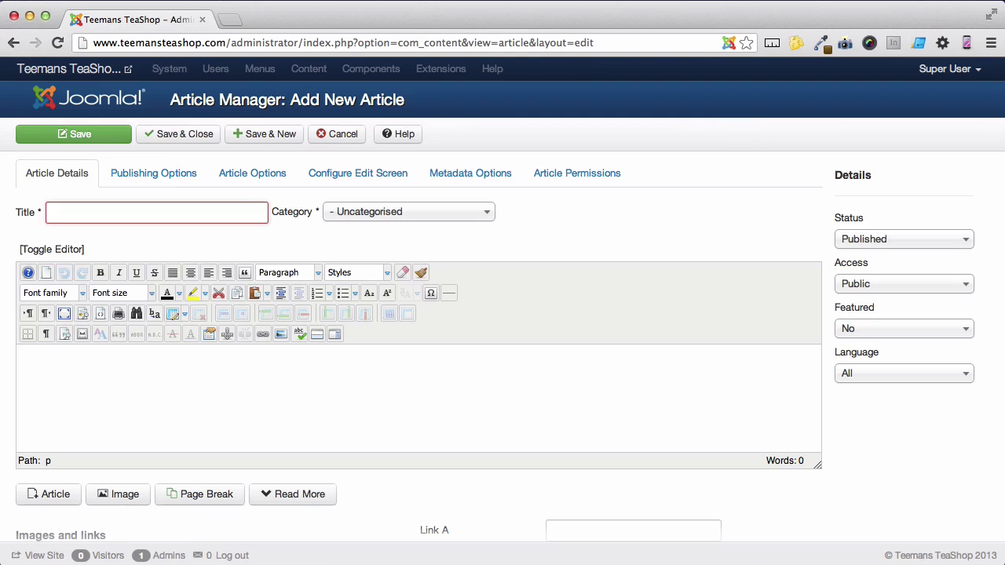
text(Milk Tea)
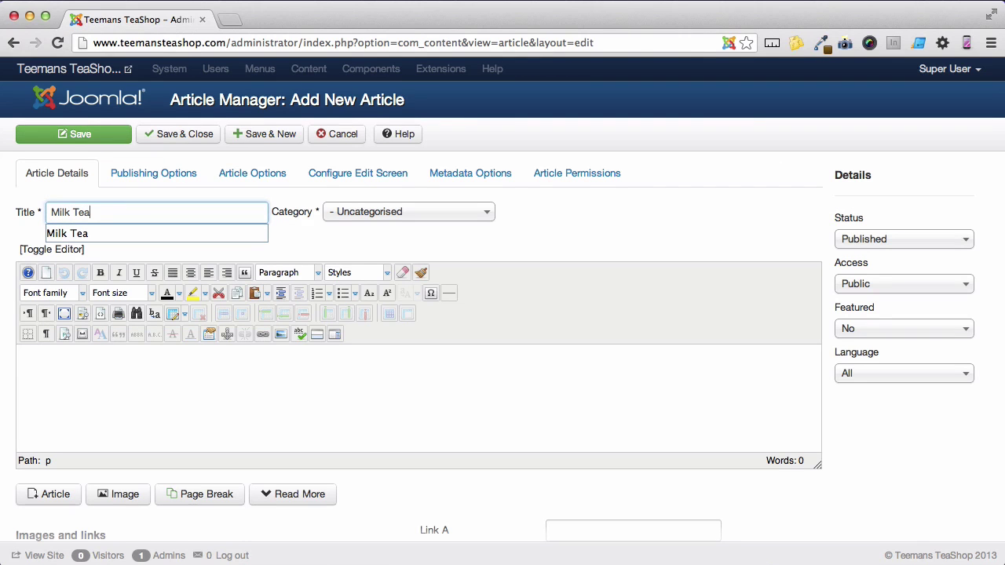
key(Tab)
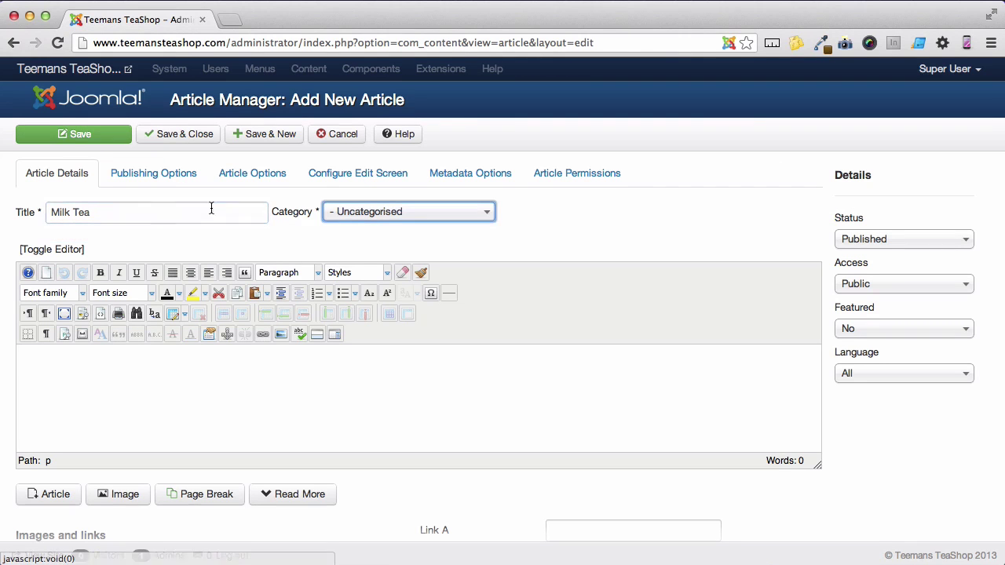
click(374, 213)
click(366, 274)
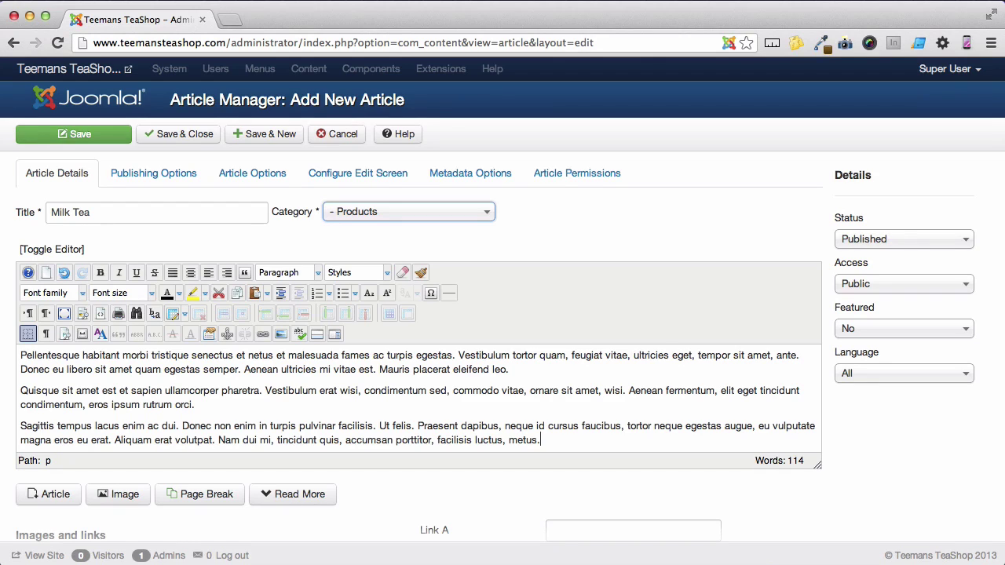
Step: Insert a read-more break after the first paragraph of the article text
click(528, 369)
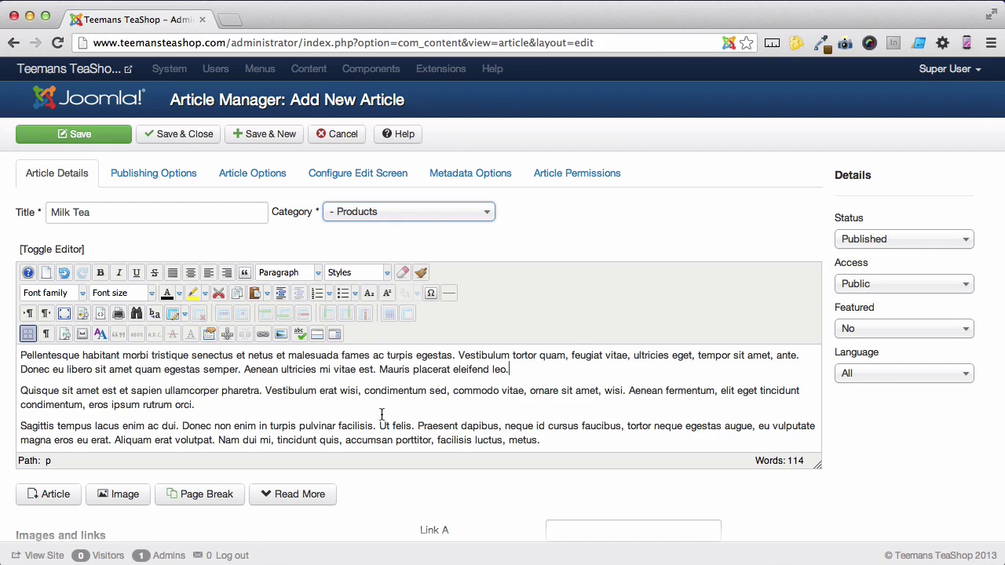
click(316, 334)
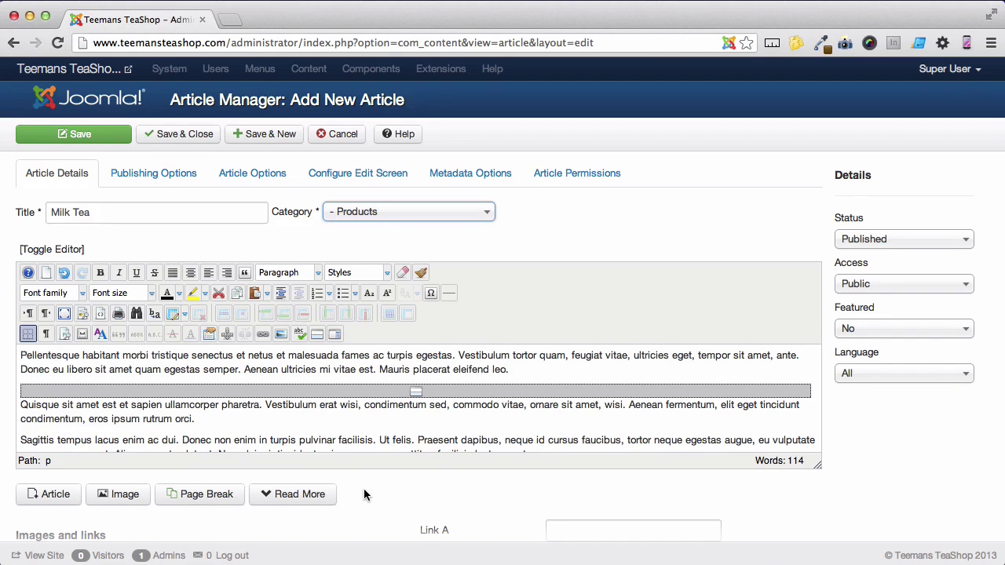
Step: Upload small_milk_tea_02.jpg from the teabox folder while choosing the article's intro image
scroll(364, 495, down, 5)
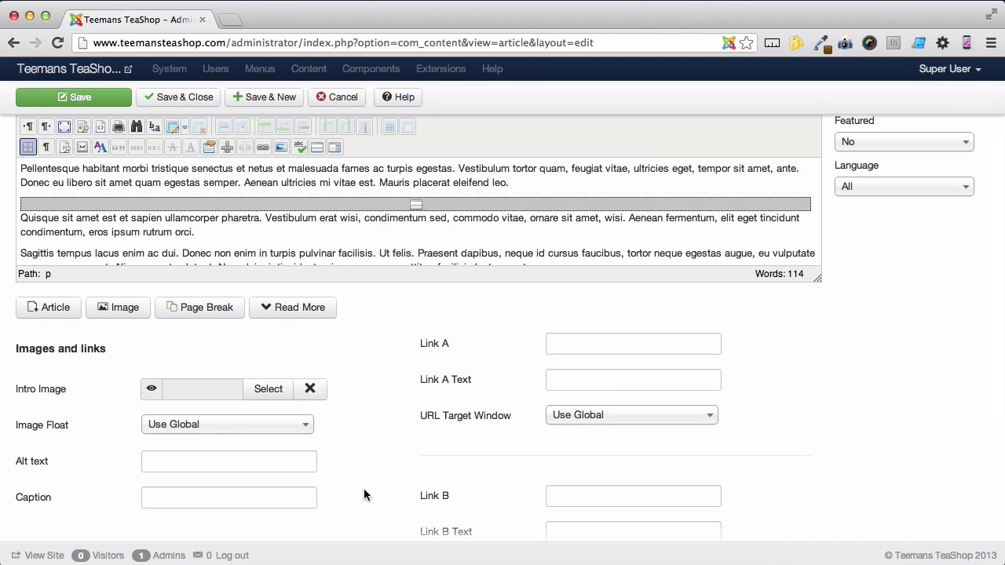
scroll(365, 493, down, 4)
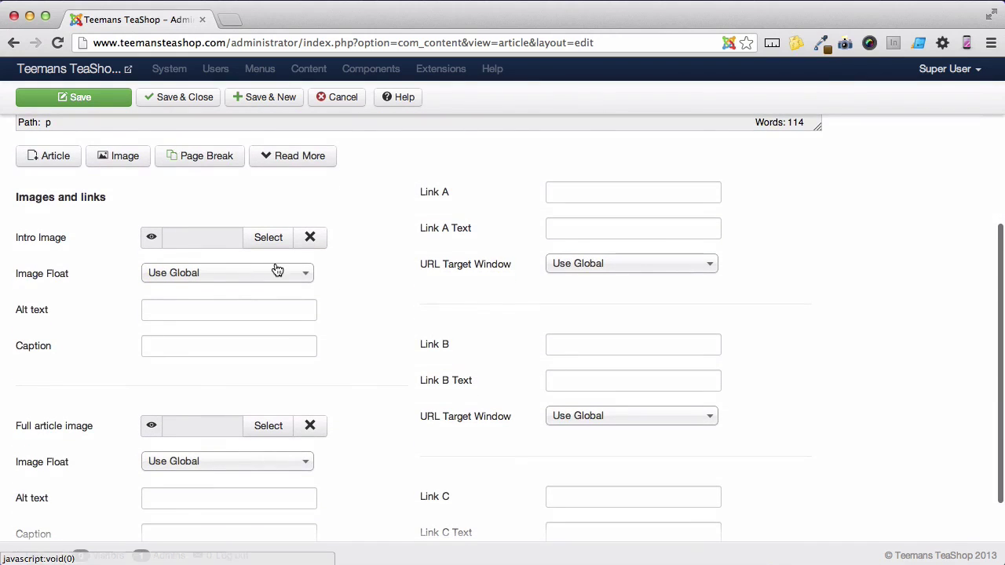
mouse_move(47, 272)
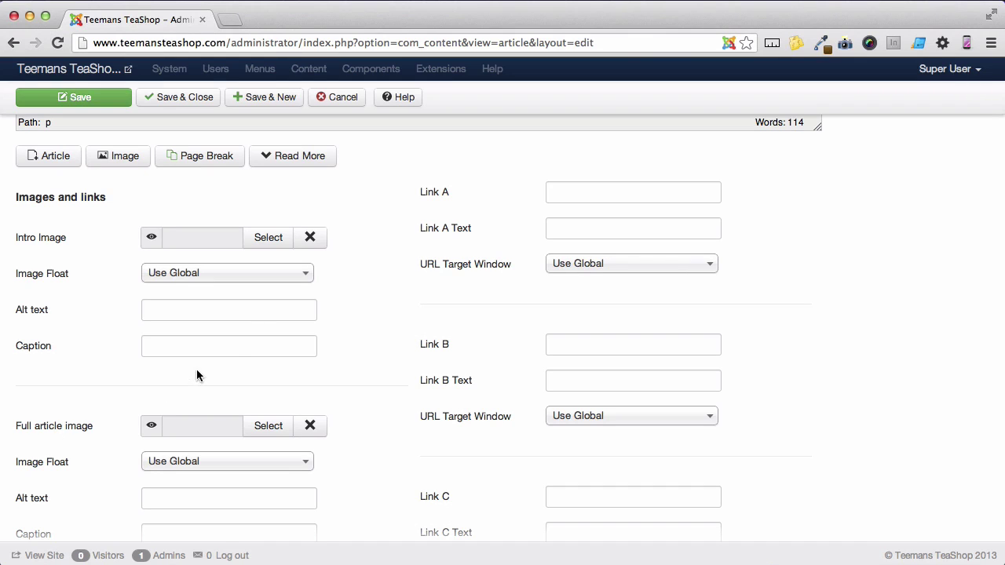
click(267, 238)
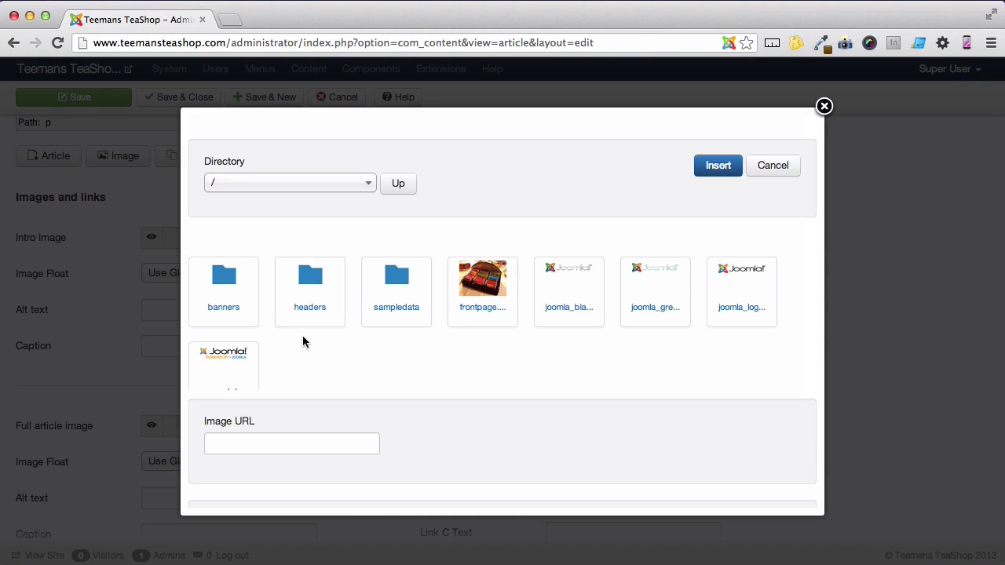
scroll(304, 363, down, 2)
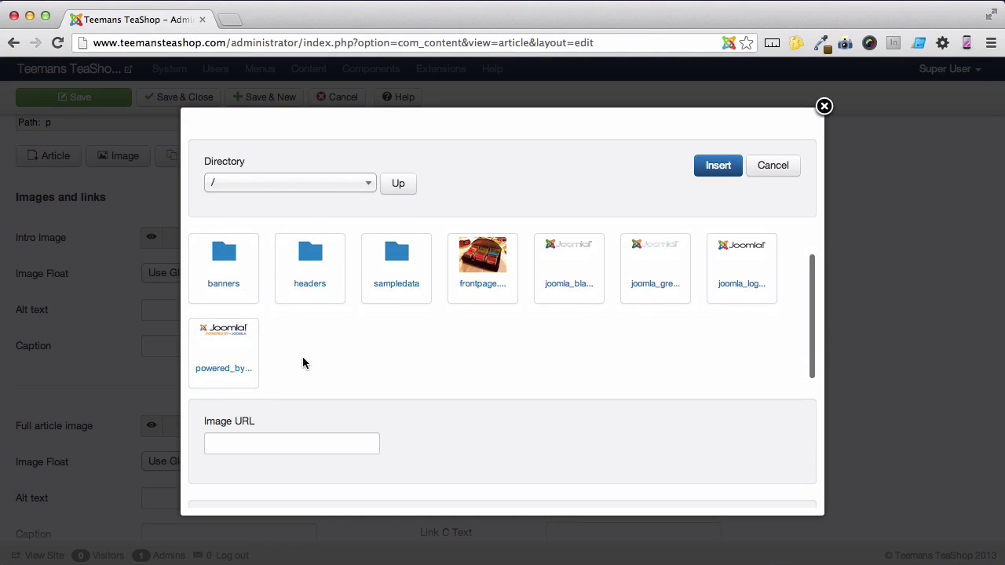
scroll(437, 447, down, 3)
scroll(437, 447, down, 1)
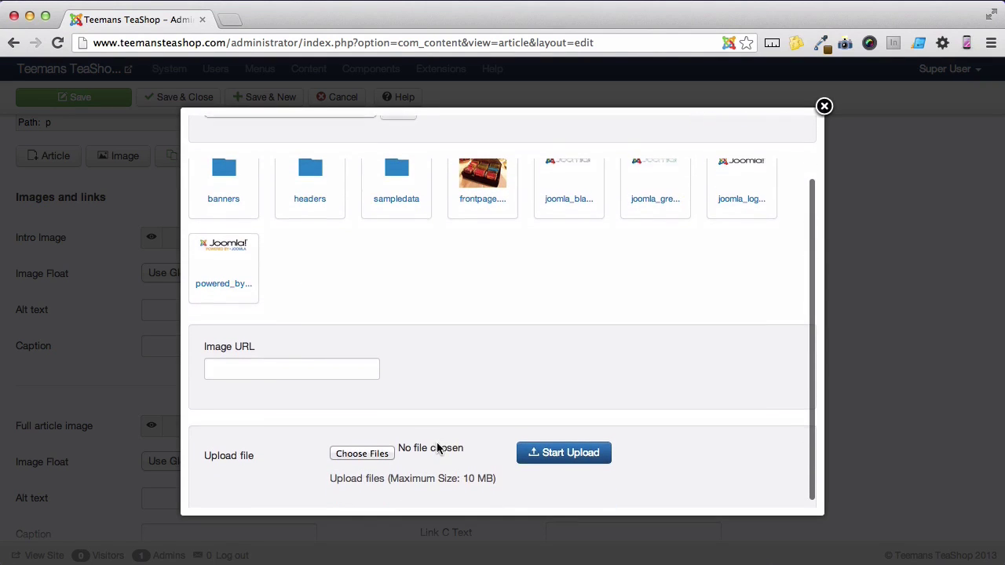
click(383, 456)
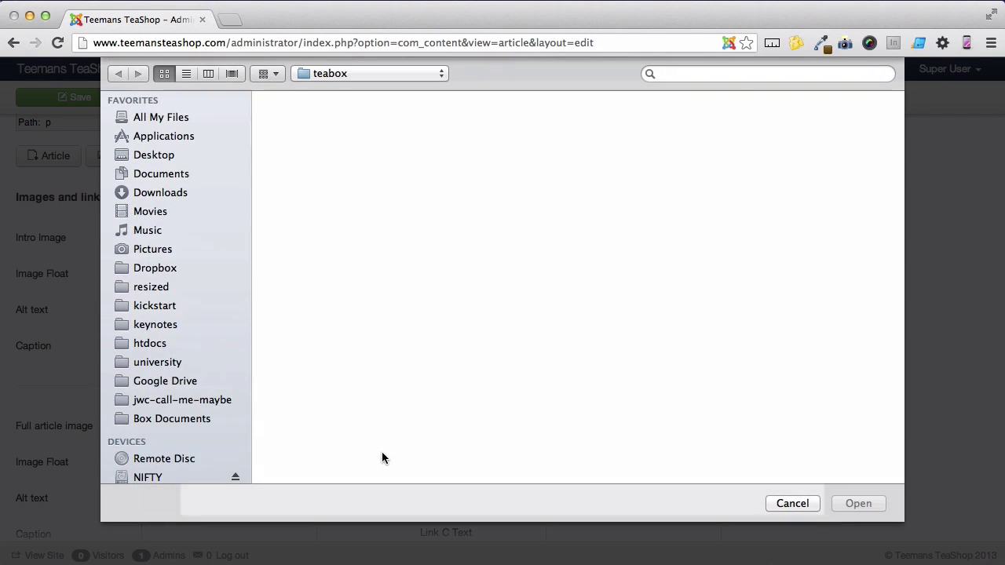
click(846, 210)
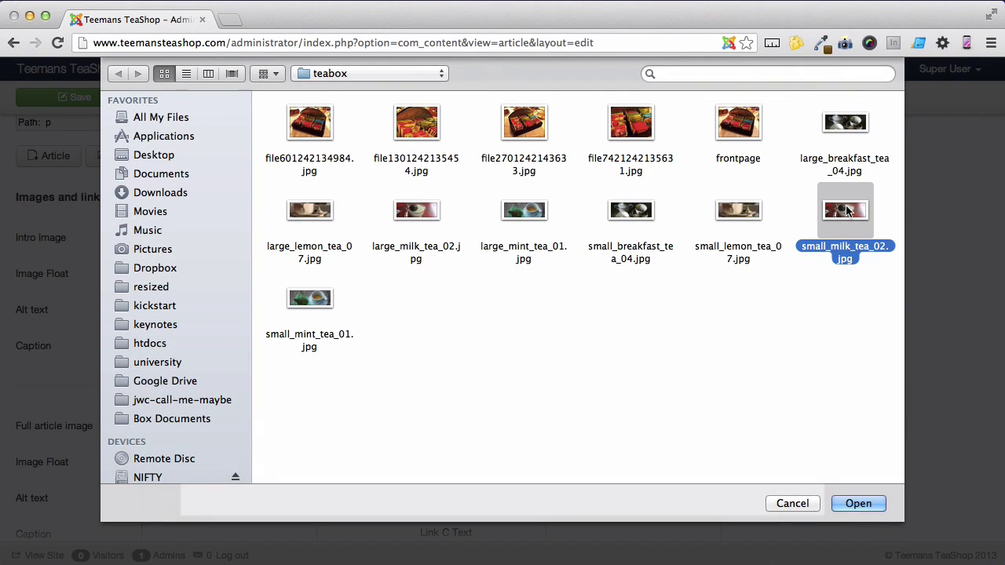
click(857, 504)
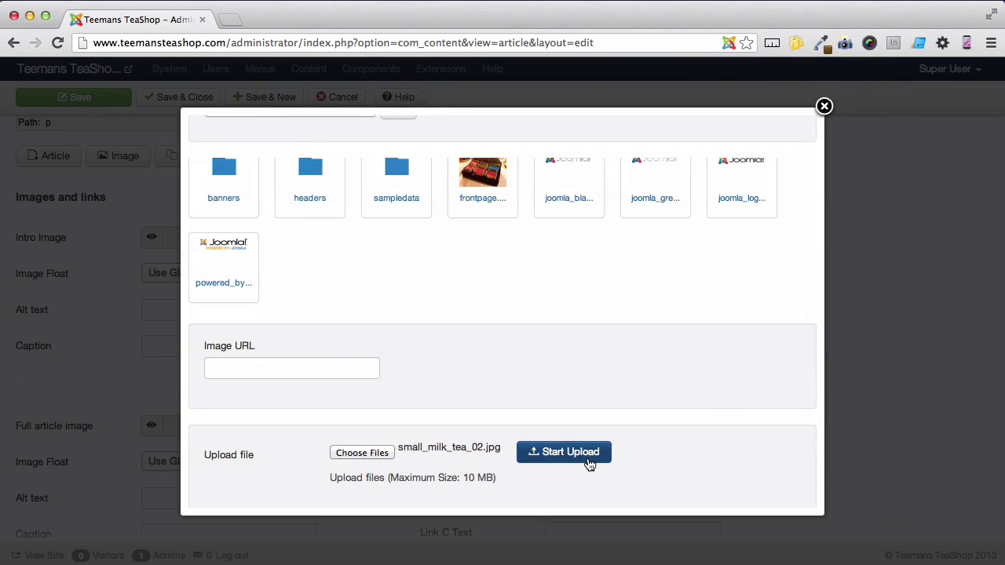
click(589, 463)
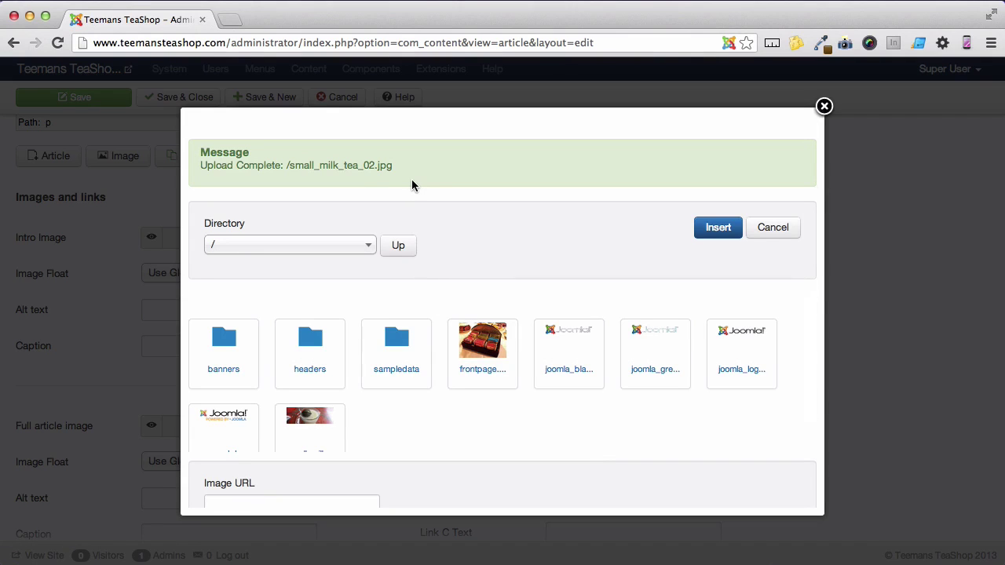
Step: Insert the uploaded small_milk_tea_02.jpg as the article's intro image
click(322, 429)
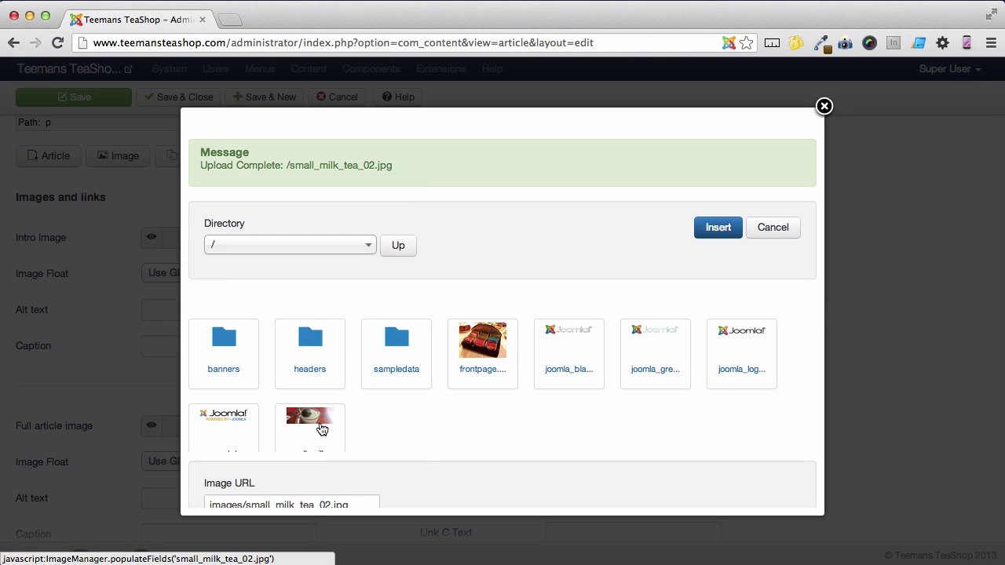
scroll(392, 436, down, 1)
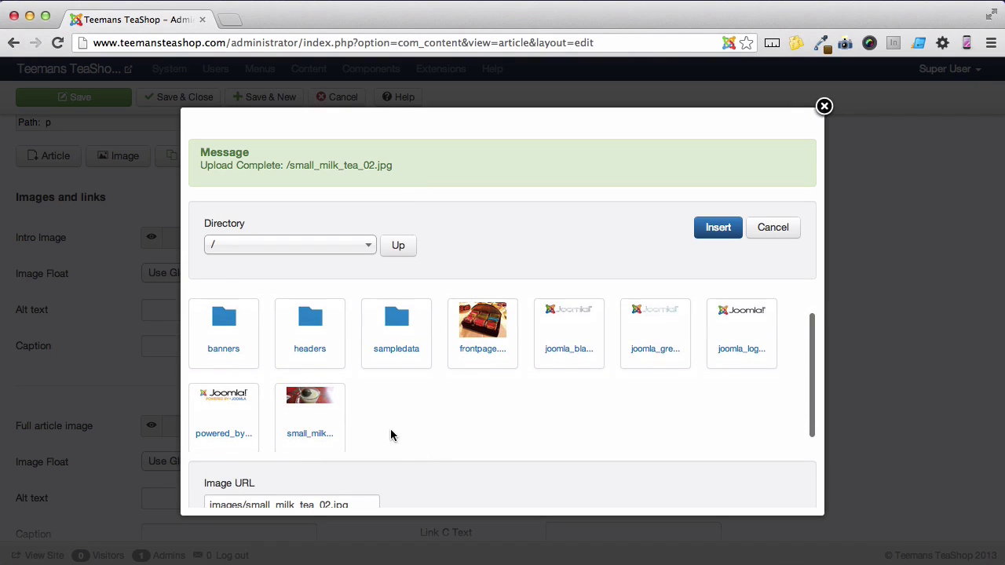
scroll(399, 469, down, 3)
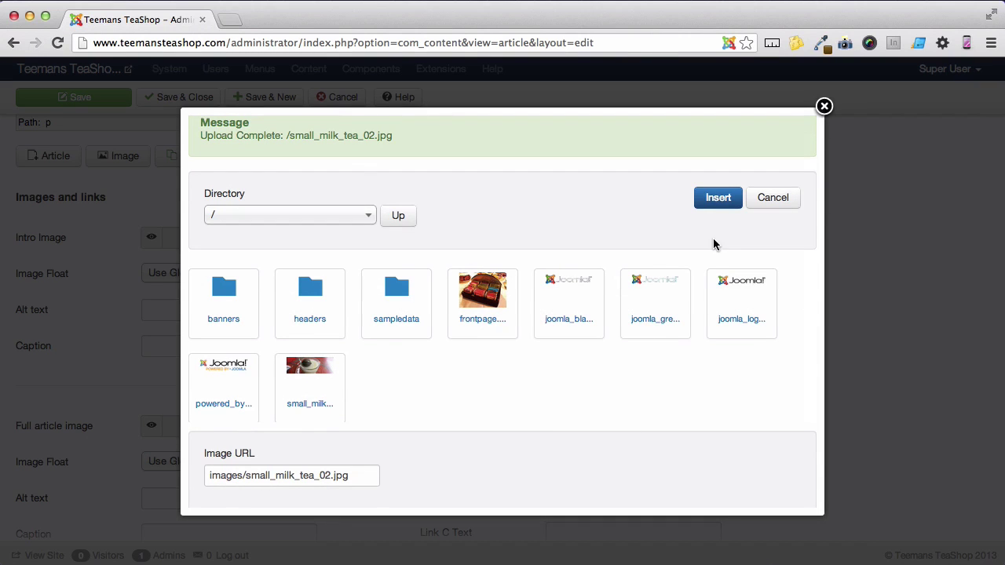
click(717, 200)
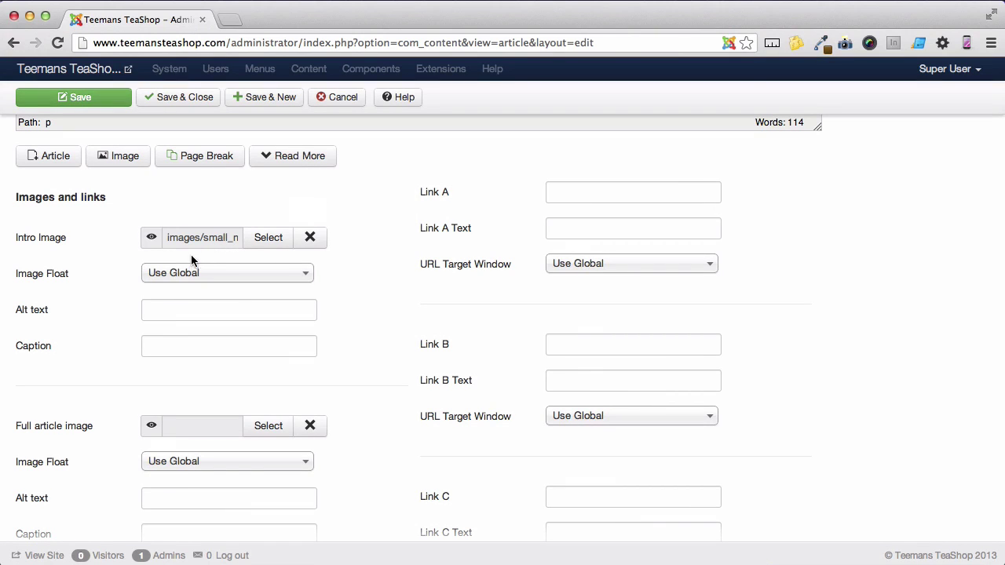
Step: Set the intro image's alt text to "Milk Tea"
mouse_move(152, 243)
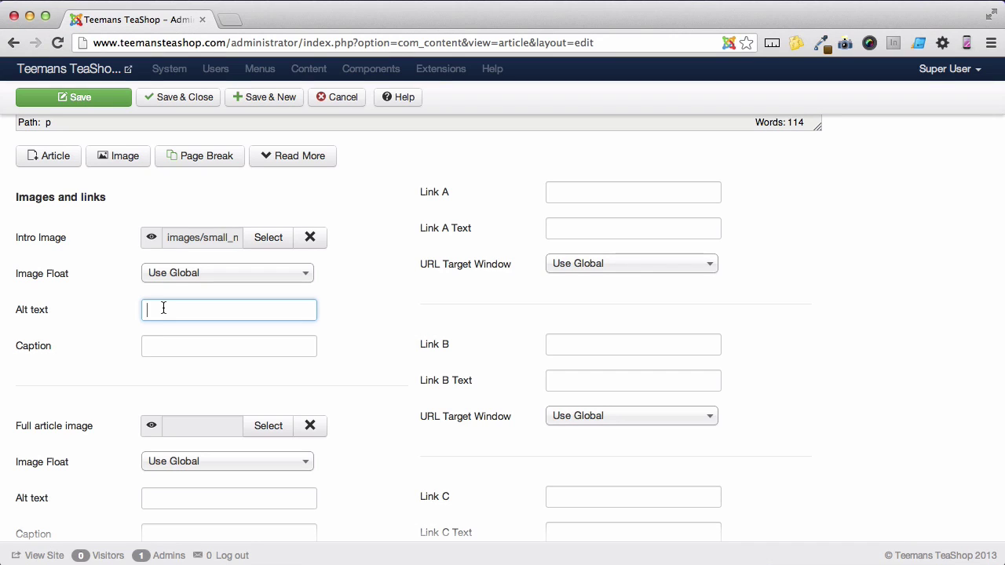
text(Milk Tea)
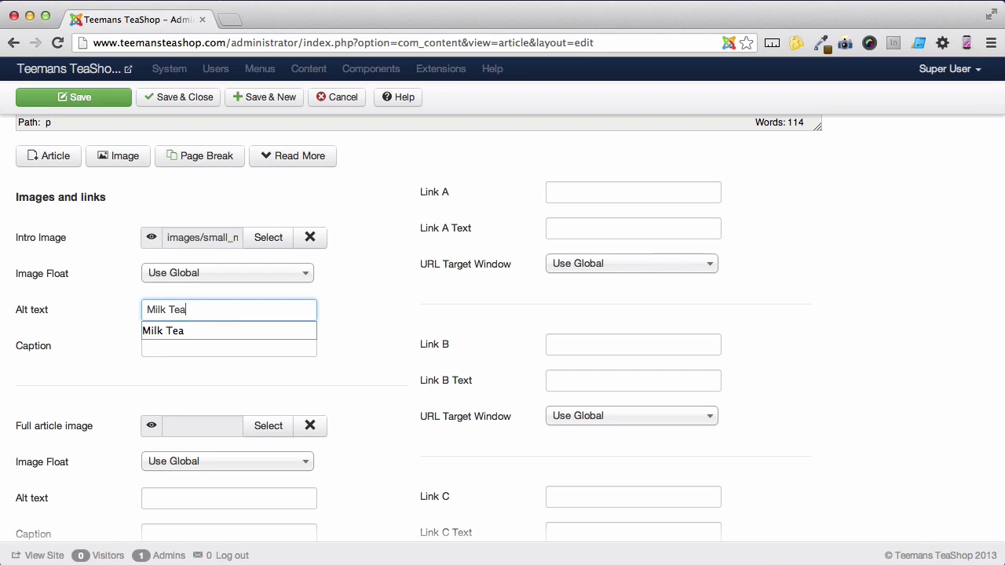
key(Tab)
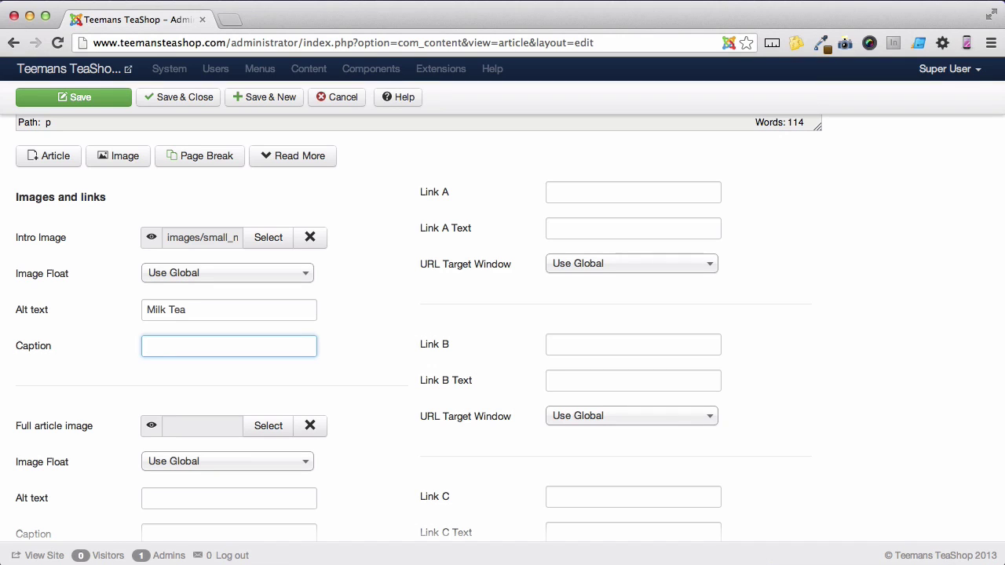
Step: Upload large_milk_tea_02.jpg from the teabox folder while choosing the full article image
scroll(100, 408, down, 1)
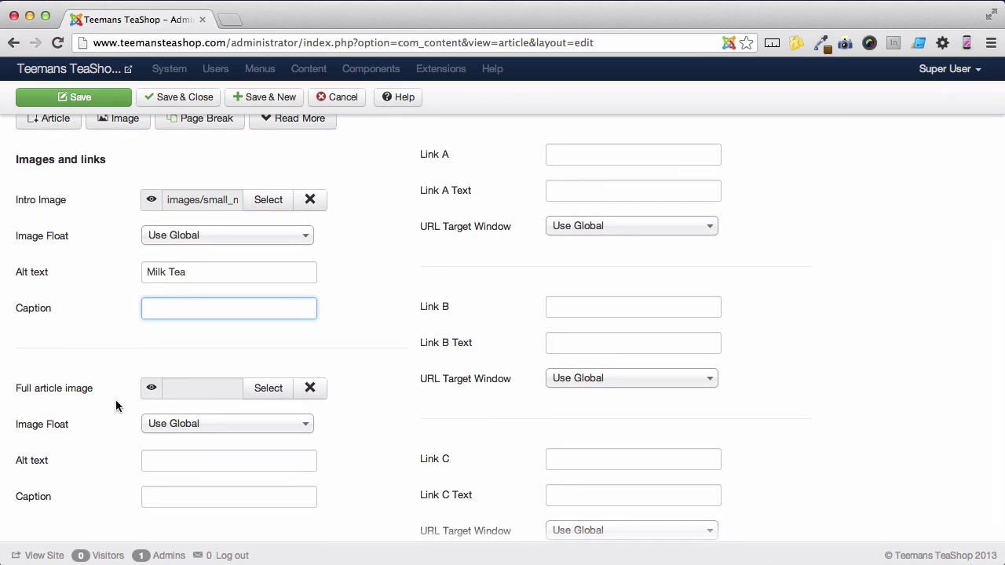
click(259, 401)
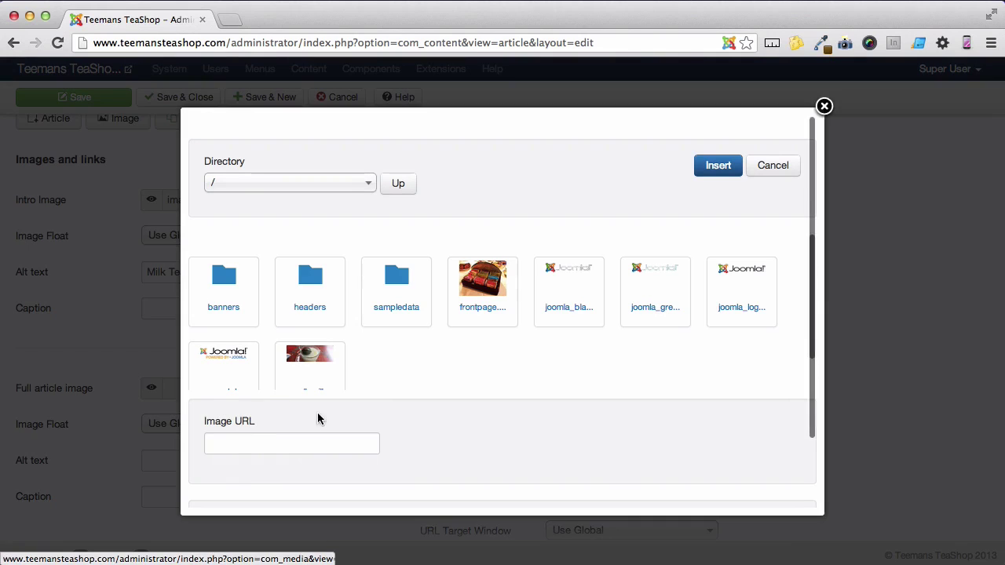
scroll(398, 416, down, 2)
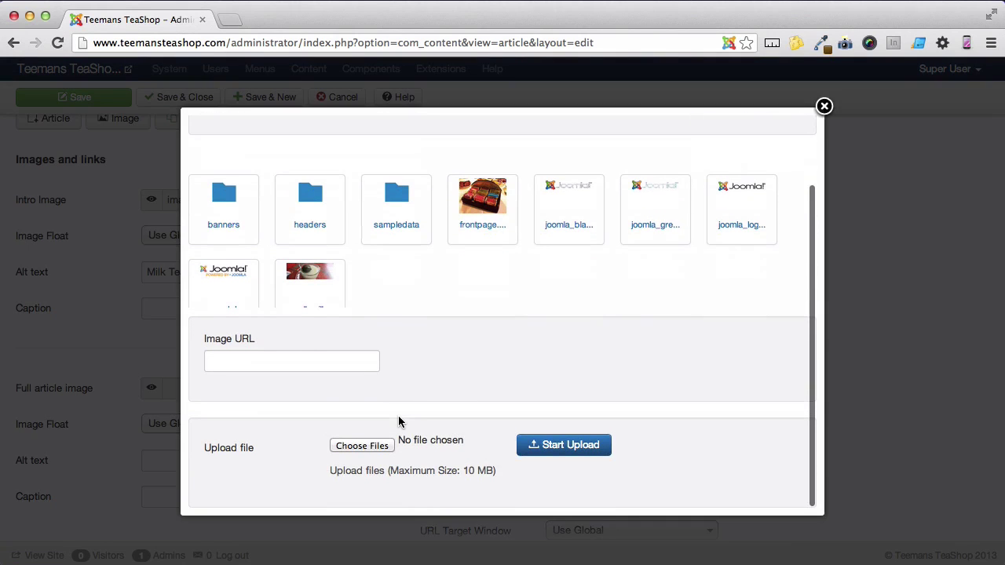
click(361, 447)
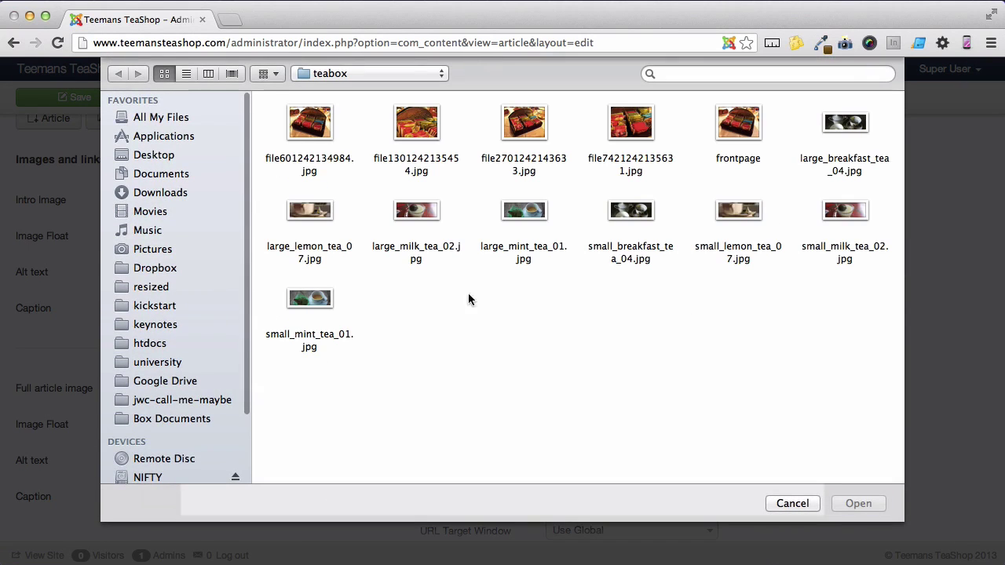
click(417, 228)
click(858, 504)
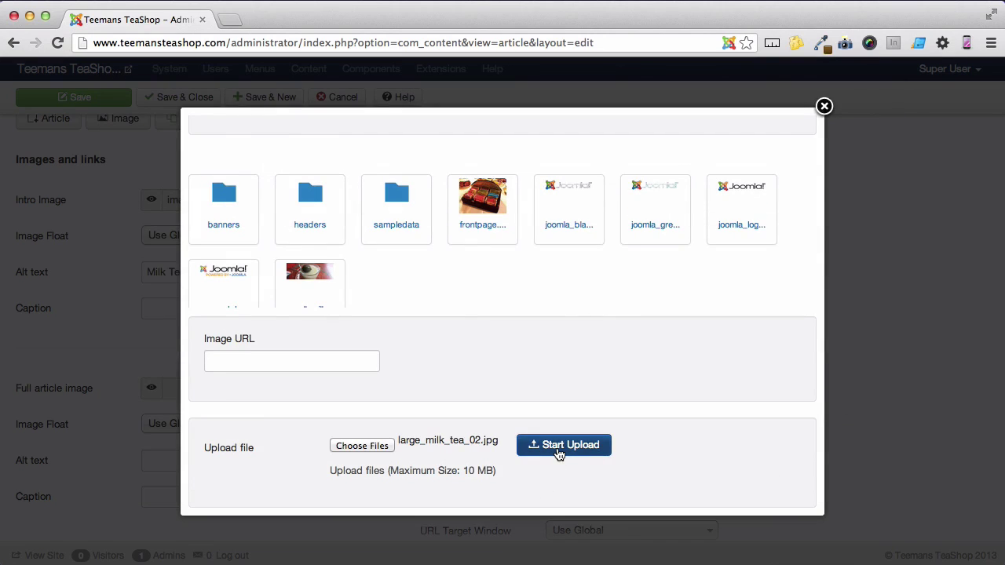
click(557, 454)
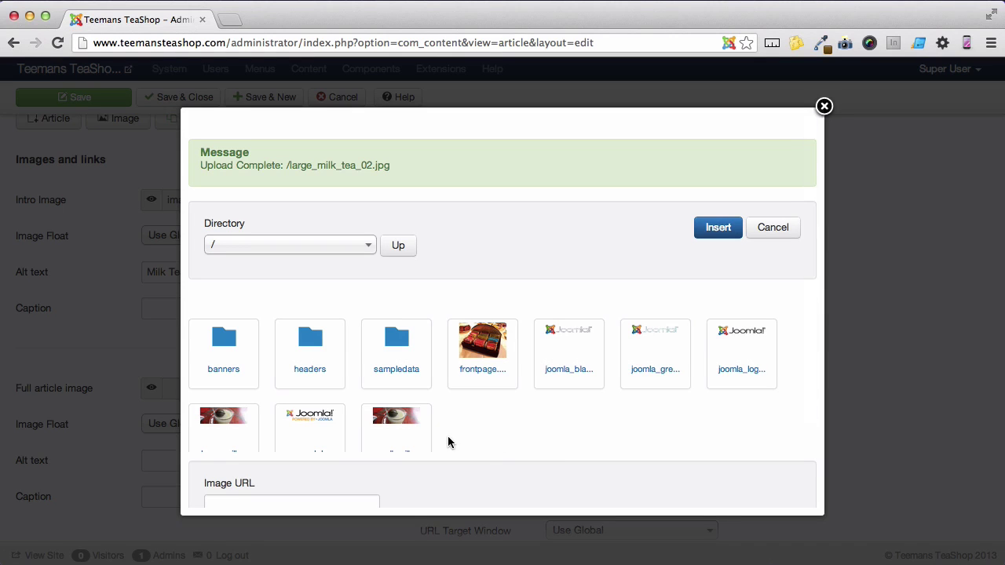
Step: Insert the uploaded large_milk_tea_02.jpg as the full article image
scroll(449, 441, down, 2)
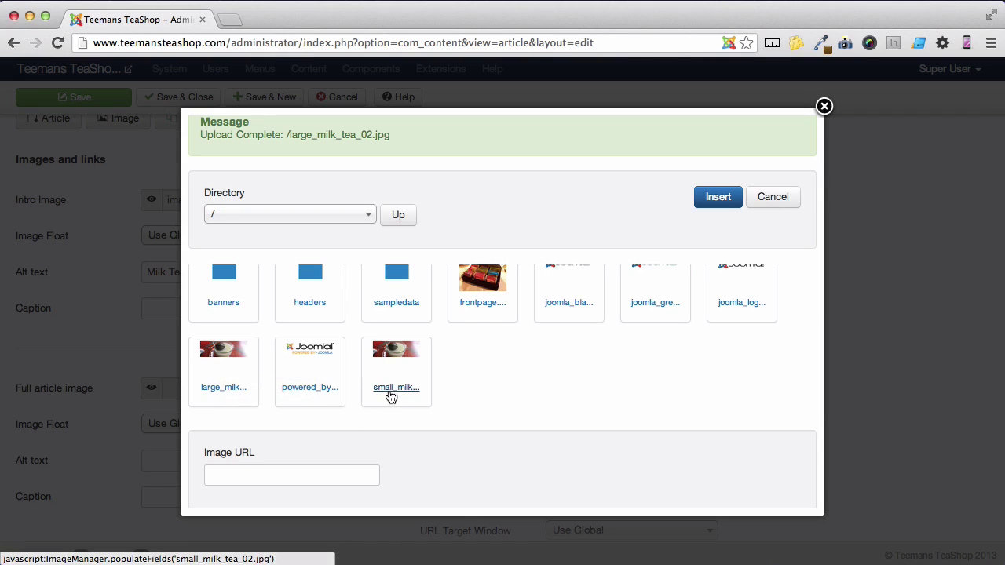
click(223, 361)
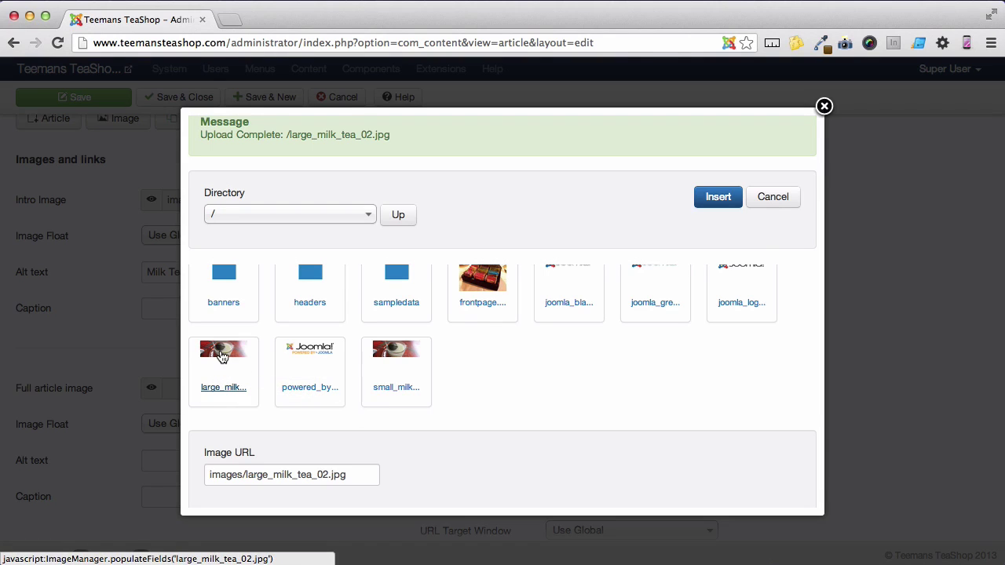
click(718, 197)
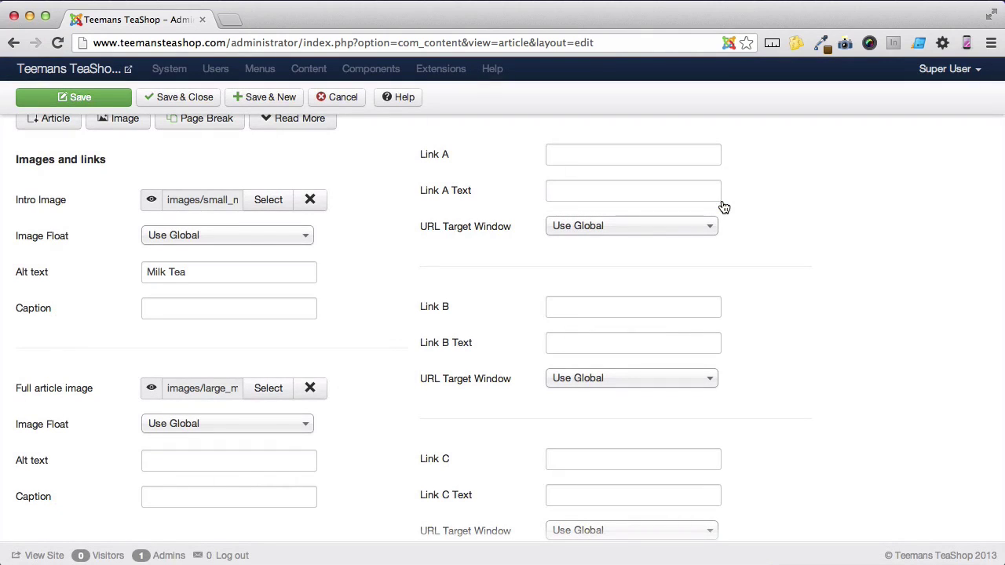
Step: Set the full article image's alt text to "Milk Tea"
click(194, 460)
text(Mi)
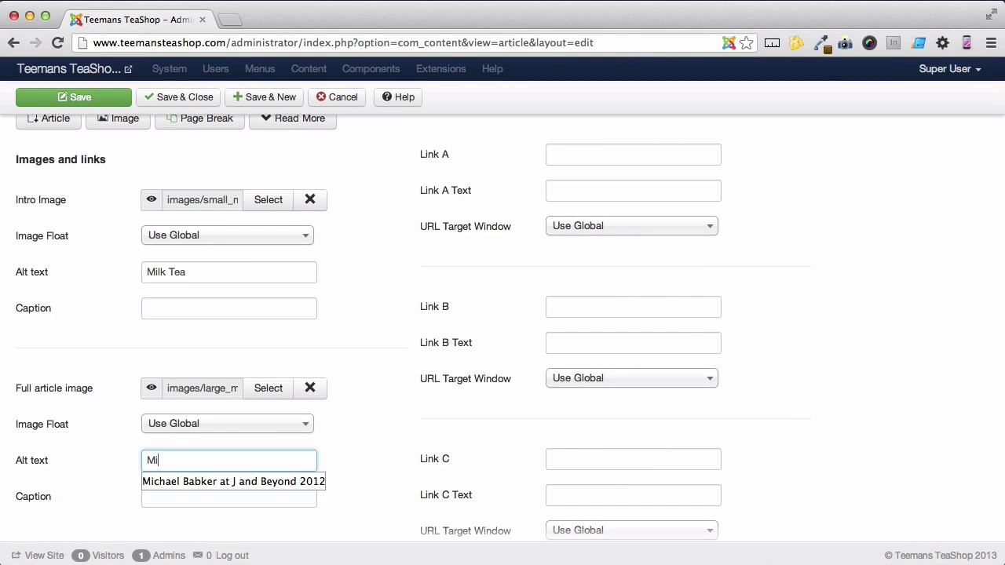
text(lk Tea)
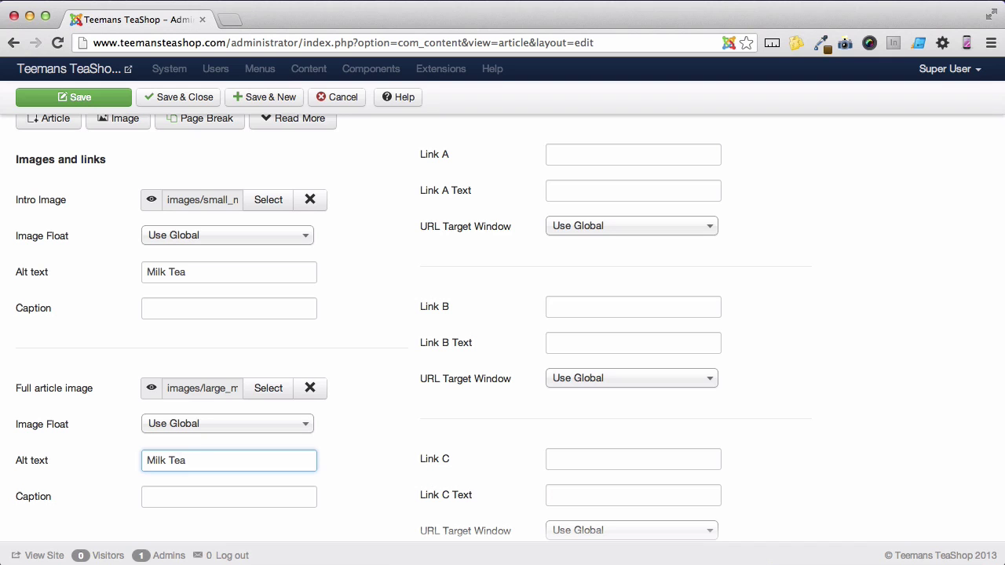
Step: Save the Milk Tea article and start a new article titled "Mint Tea"
scroll(503, 330, up, 5)
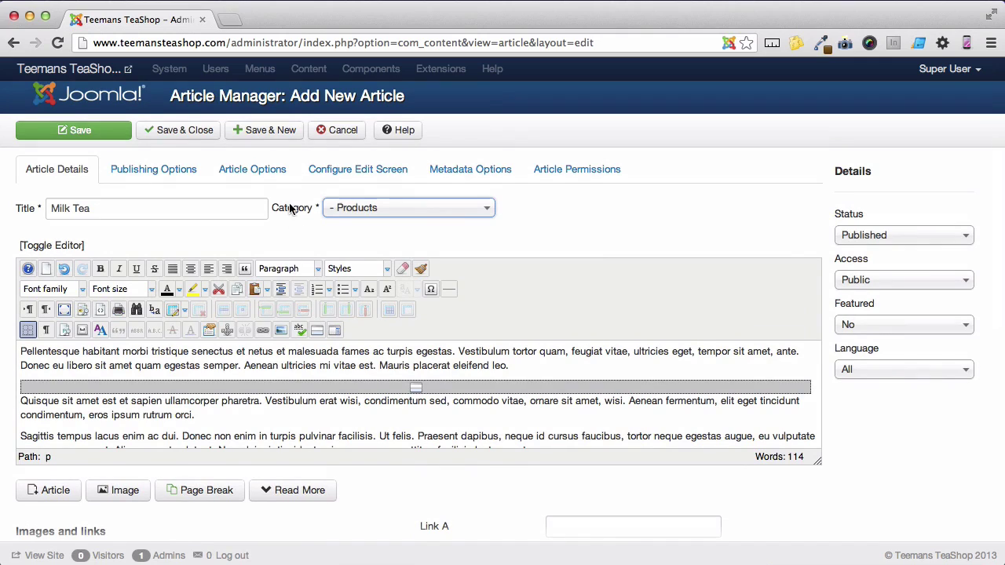
click(251, 135)
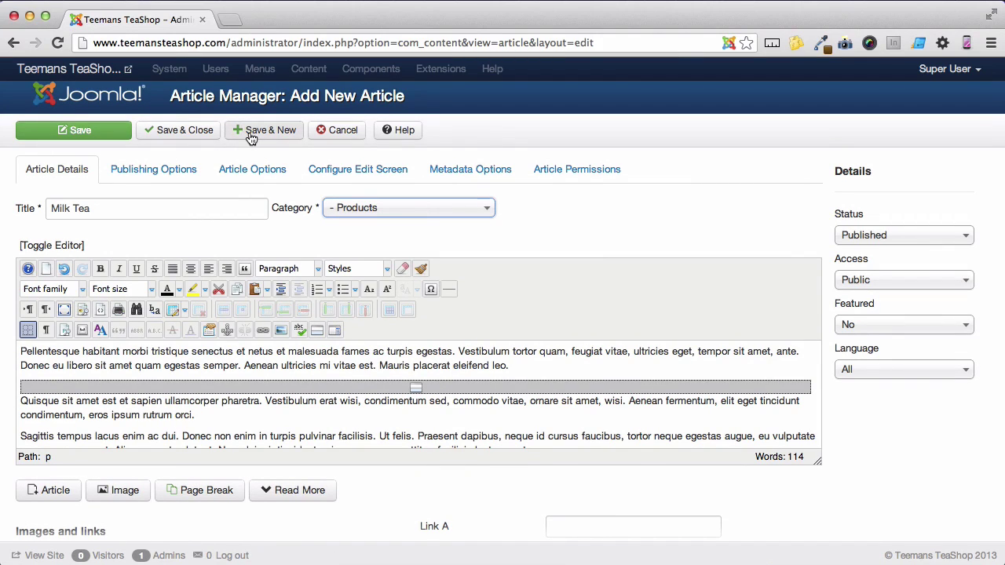
click(250, 136)
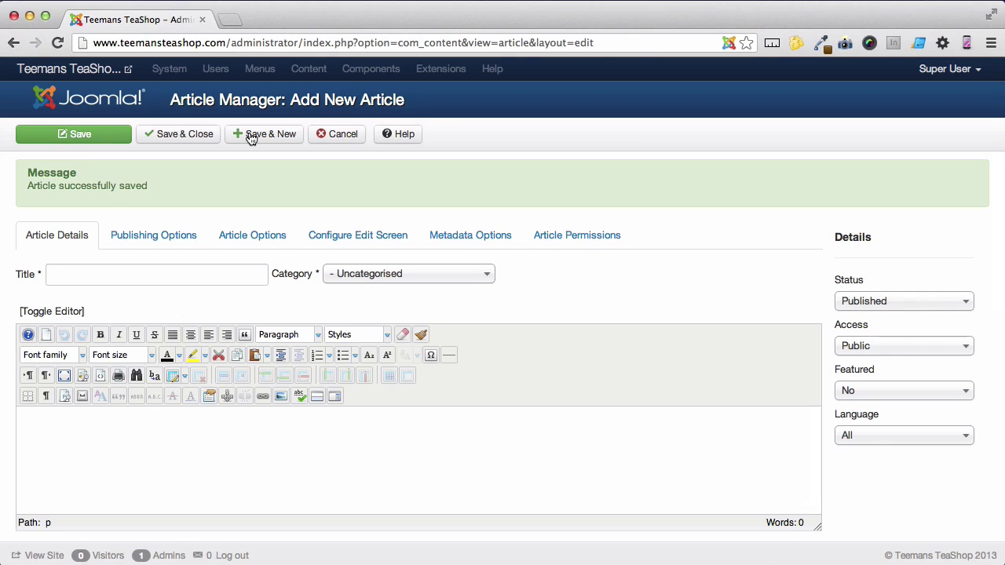
click(125, 274)
text(Mint Tea)
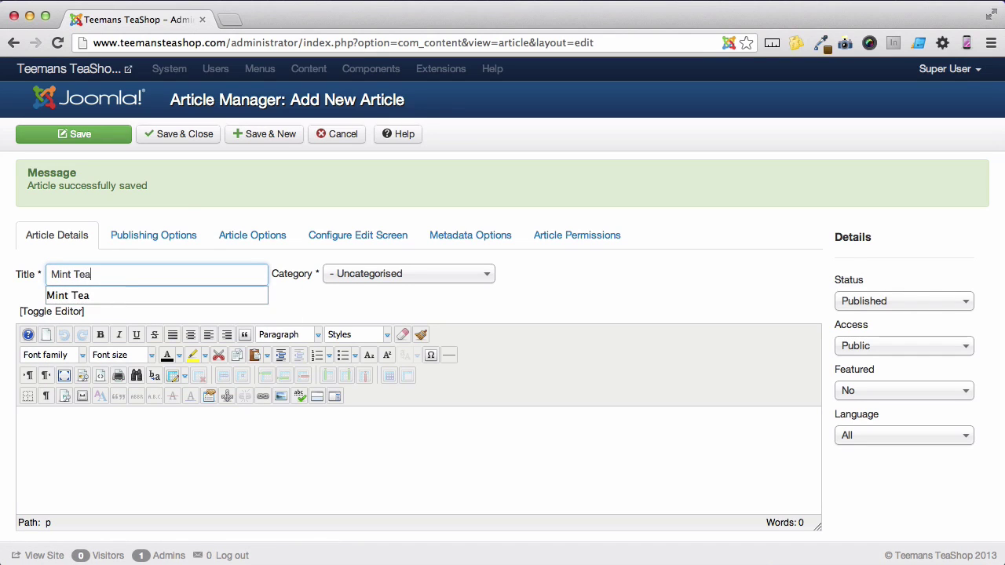
Step: Fill the article body with three placeholder paragraphs starting "Quisque sit amet est" and insert a read-more break after the first paragraph
click(138, 468)
text(Quisque sit amet est et sapien ullamcorper pharetra. Vestibulum erat wisi, condimentum sed, commodo vitae, ornare sit amet, wisi. Aenean fermentum, elit eget tincidunt condimentum, eros ipsum rutrum orci. Pellentesque habitant morbi tristique senectus et netus et malesuada fames ac turpis egestas. Vestibulum tortor quam, feugiat vitae, ultricies eget, tempor sit amet, ante. Donec eu libero sit amet quam egestas semper. Aenean ultricies mi vitae est. Mauris placerat eleifend leo. Sagittis tempus lacus enim ac dui. Donec non enim in turpis pulvinar facilisis. Ut felis. Praesent dapibus, neque id cursus faucibus, tortor neque egestas augue, eu vulputate magna eros eu erat. Aliquam erat volutpat. Nam dui mi, tincidunt quis, accumsan porttitor, facilisis luctus, metus.)
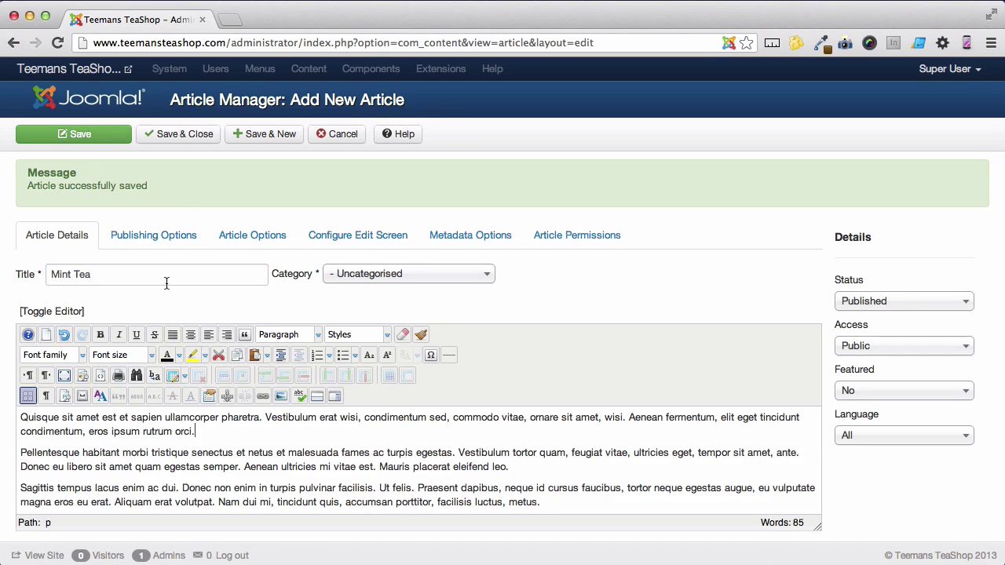
click(217, 434)
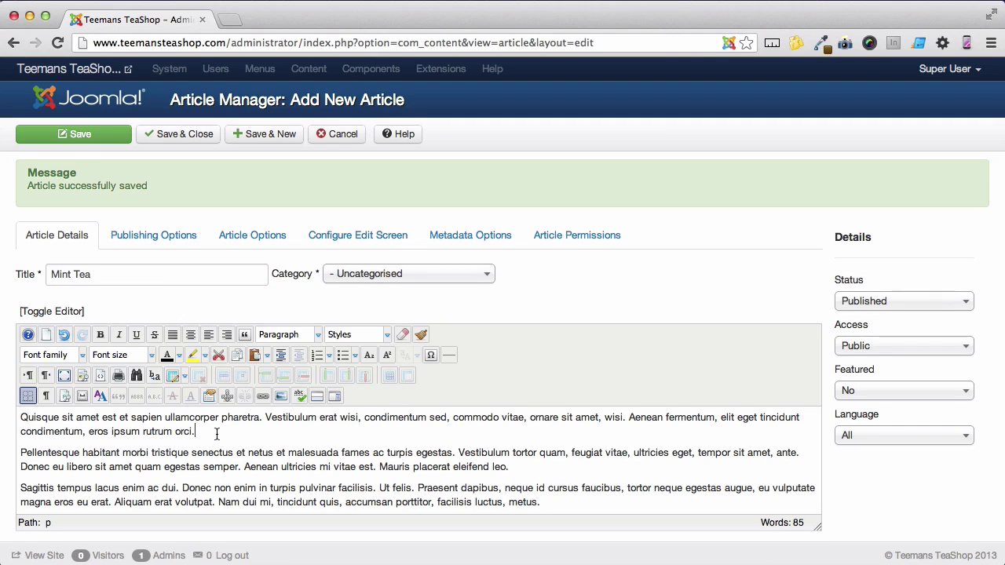
click(317, 397)
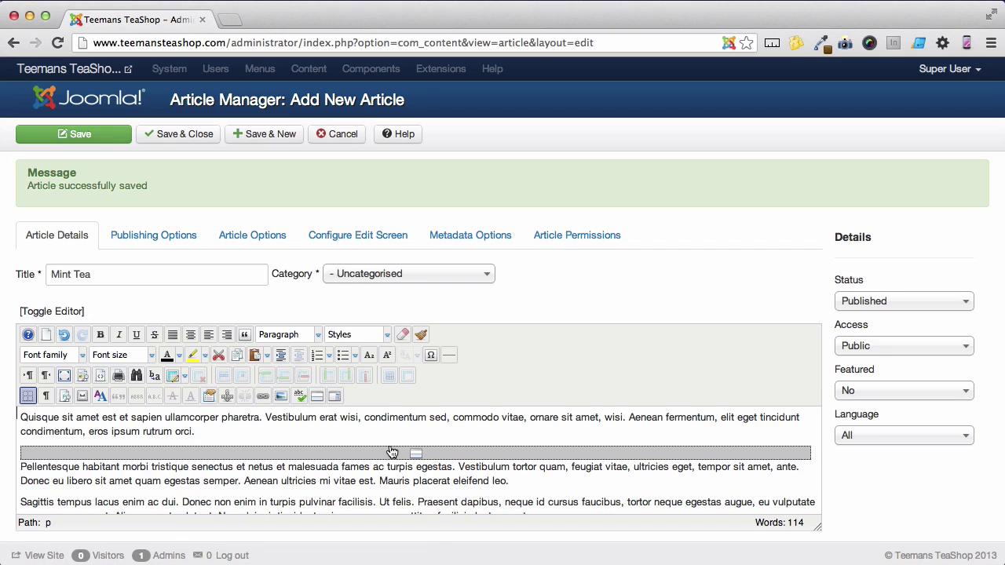
Step: Upload small_mint_tea_01.jpg from the teabox folder while choosing the intro image
scroll(392, 453, down, 5)
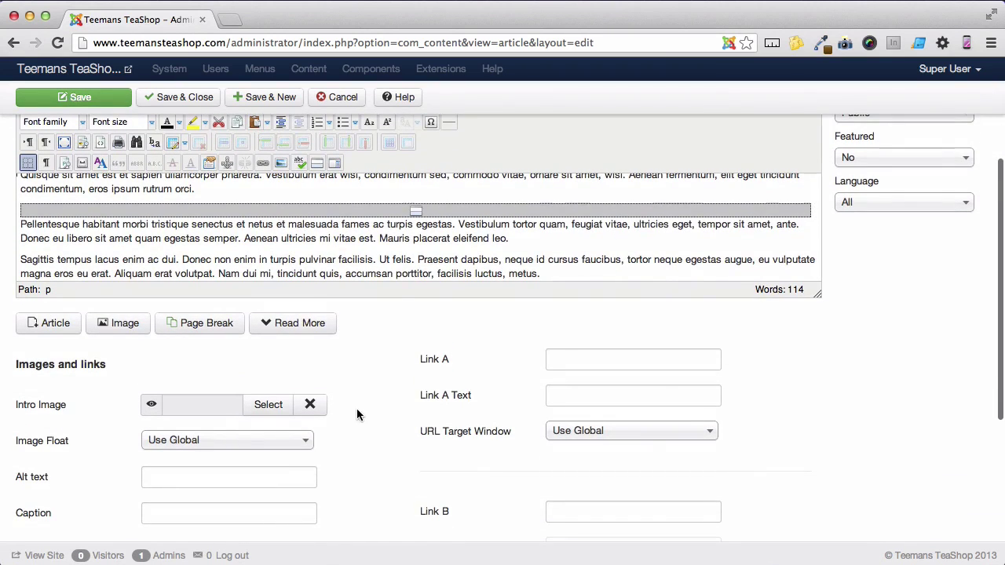
click(279, 408)
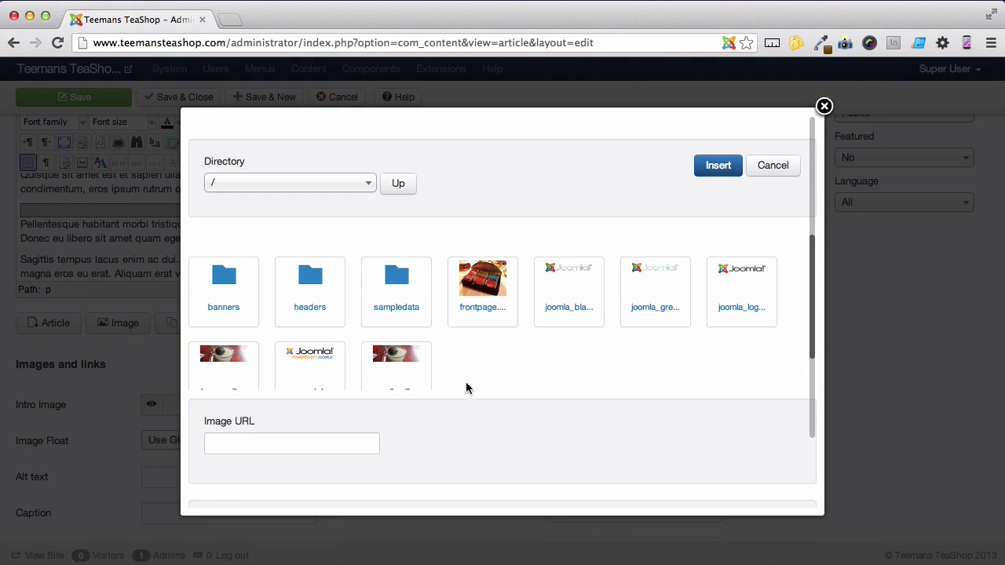
scroll(484, 455, down, 3)
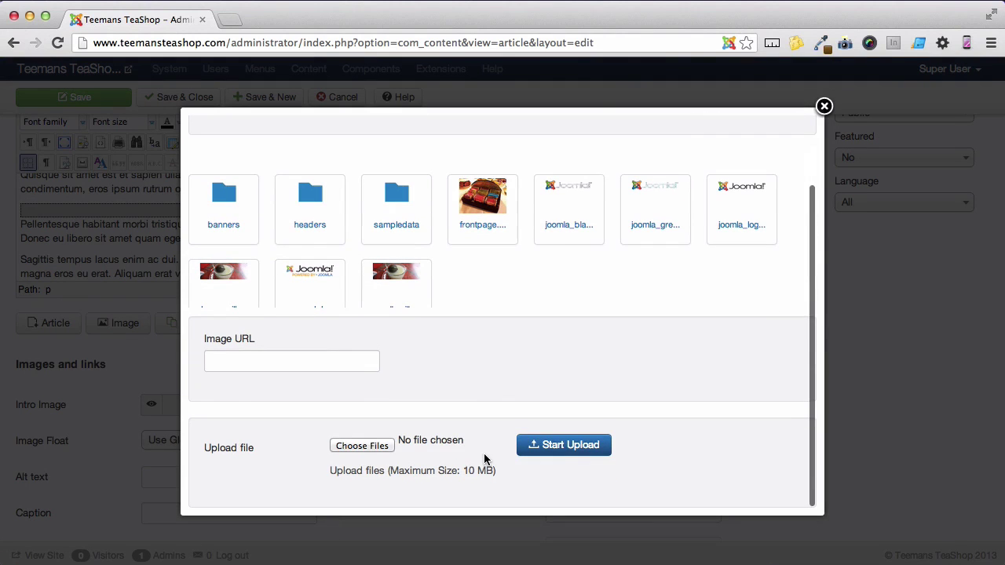
click(359, 446)
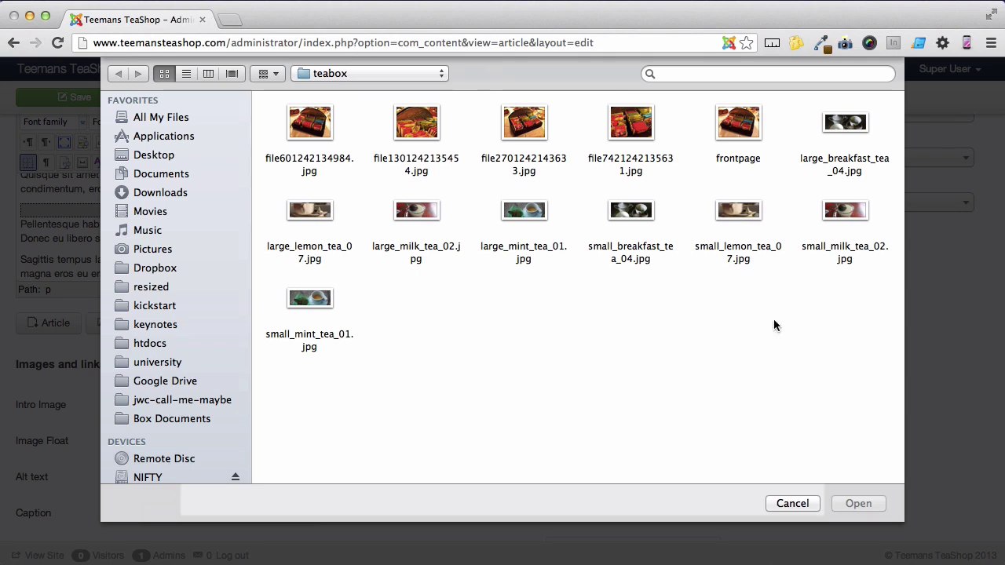
click(328, 329)
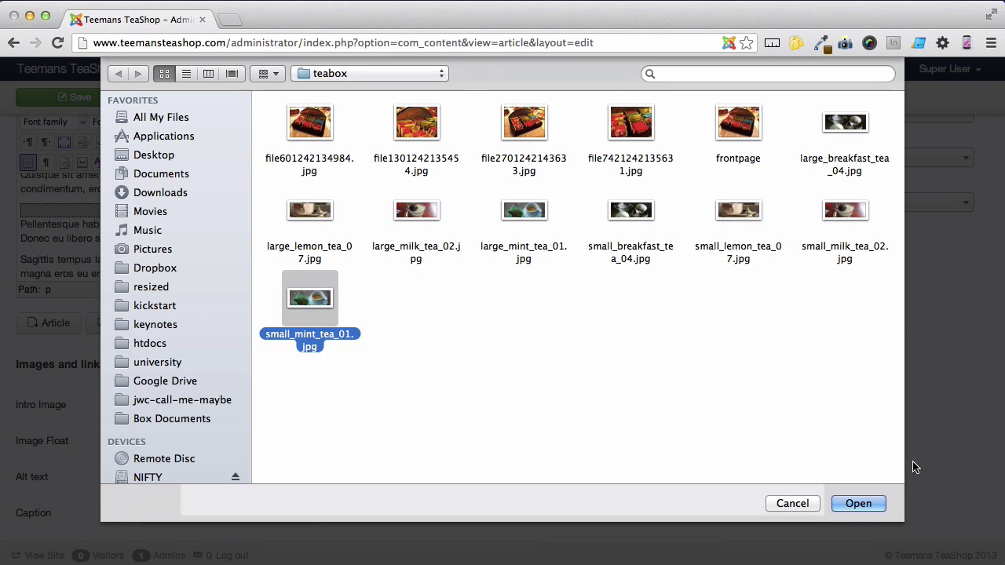
click(835, 510)
click(590, 459)
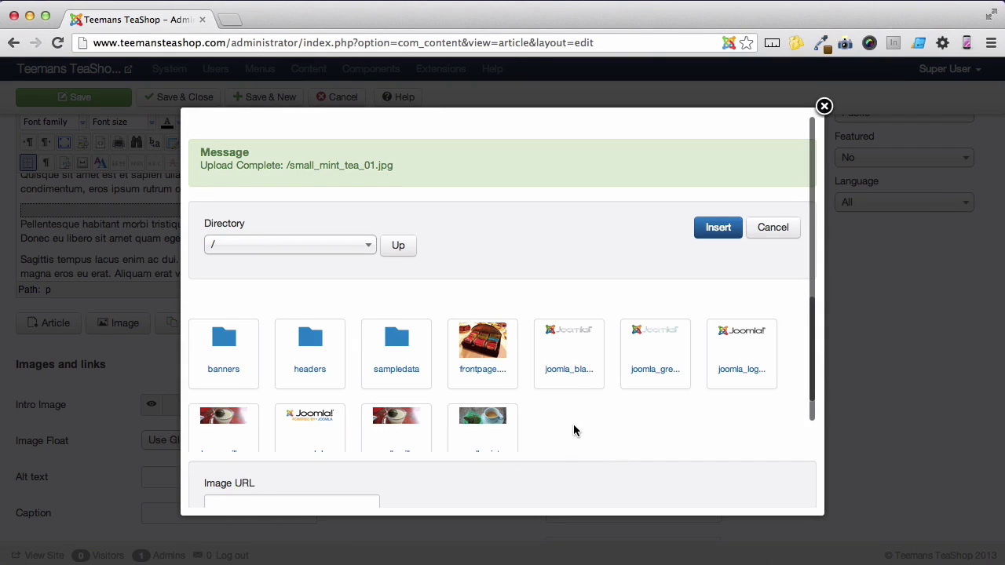
Step: Insert the uploaded small_mint_tea_01.jpg as the article's intro image
scroll(574, 430, down, 1)
click(485, 403)
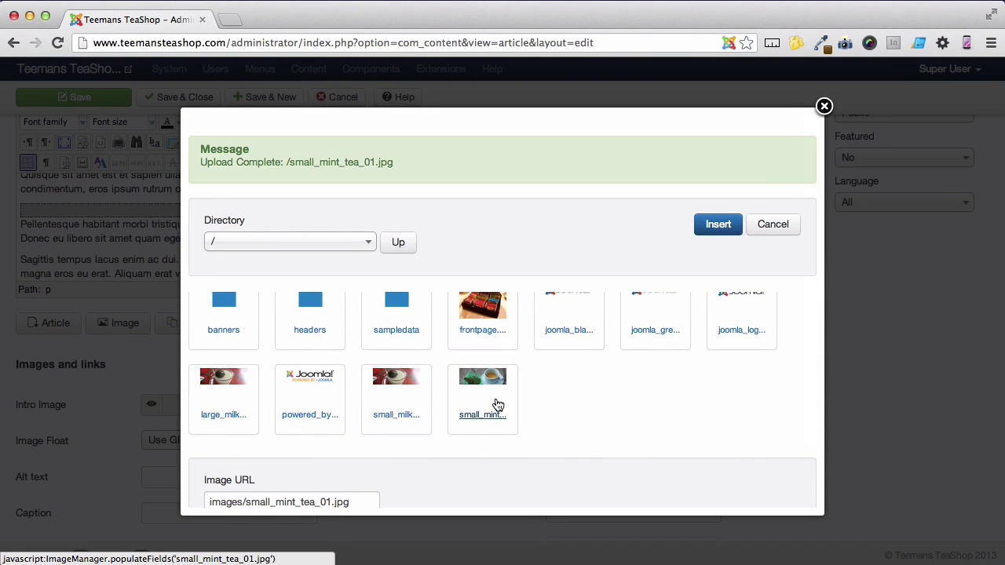
click(716, 225)
Step: Set the intro image's alt text to "Mint Tea"
click(165, 479)
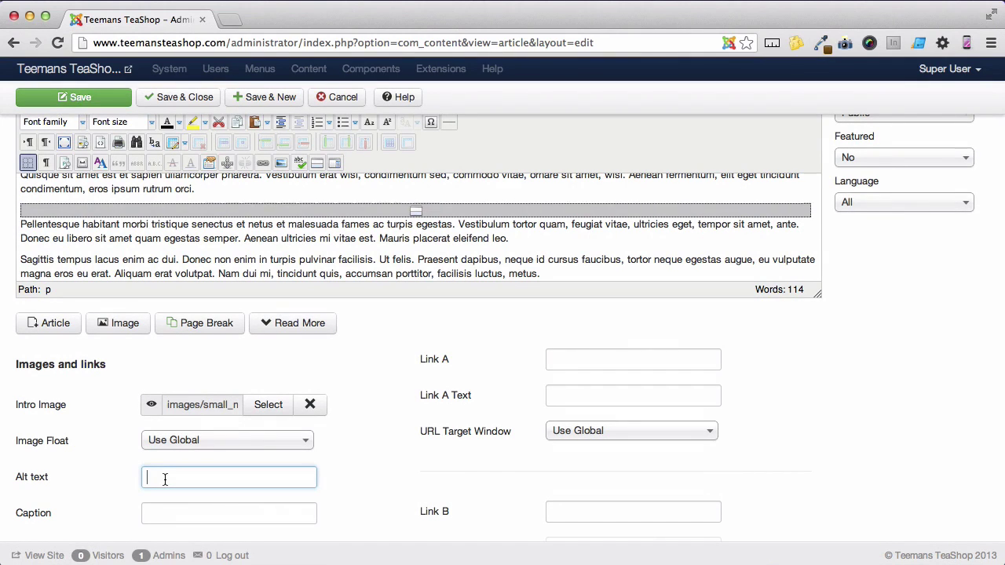
text(Mint Te)
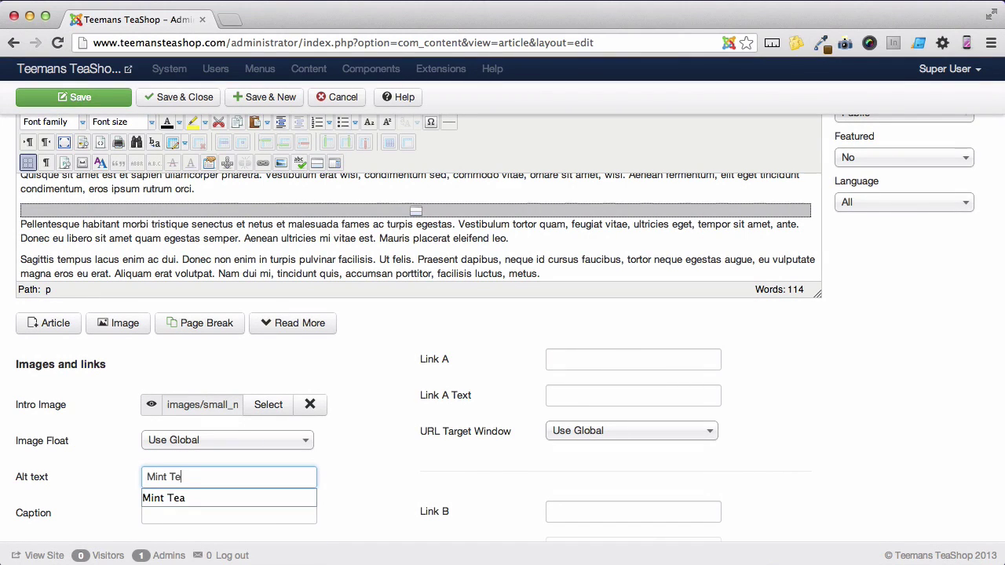
text(a)
Step: Upload large_mint_tea_01.jpg from the teabox folder while choosing the full article image
scroll(219, 471, down, 4)
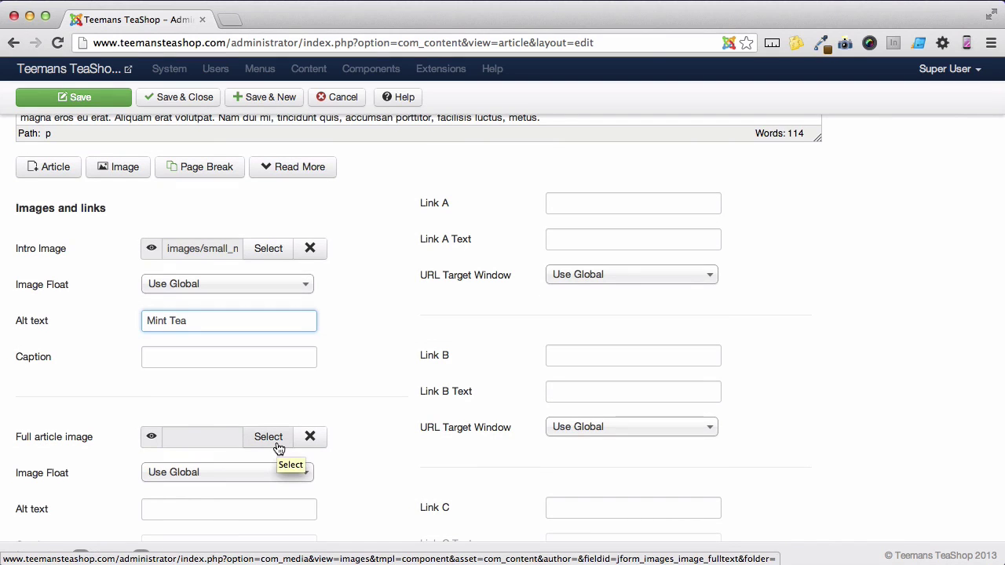
click(269, 437)
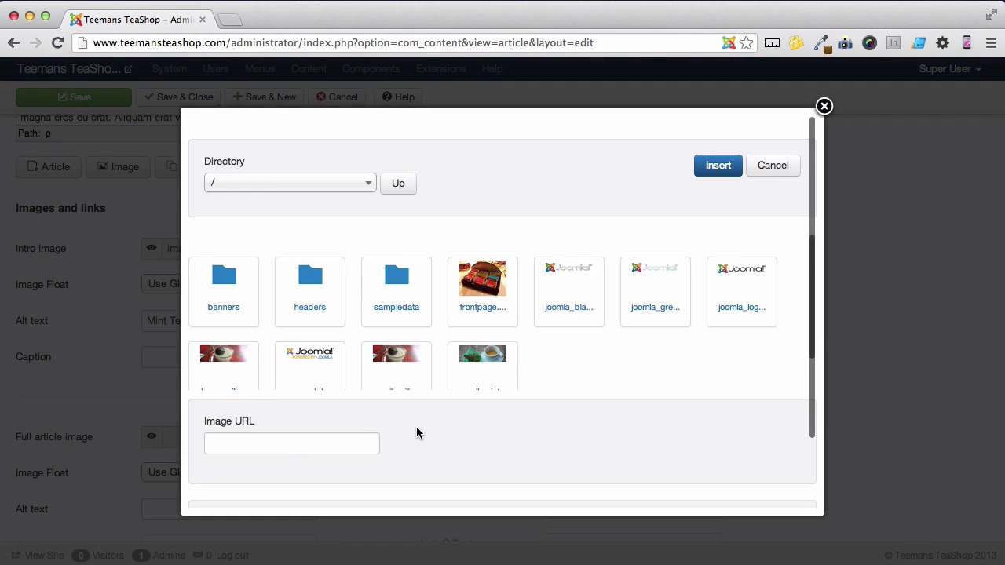
scroll(417, 432, down, 3)
click(377, 446)
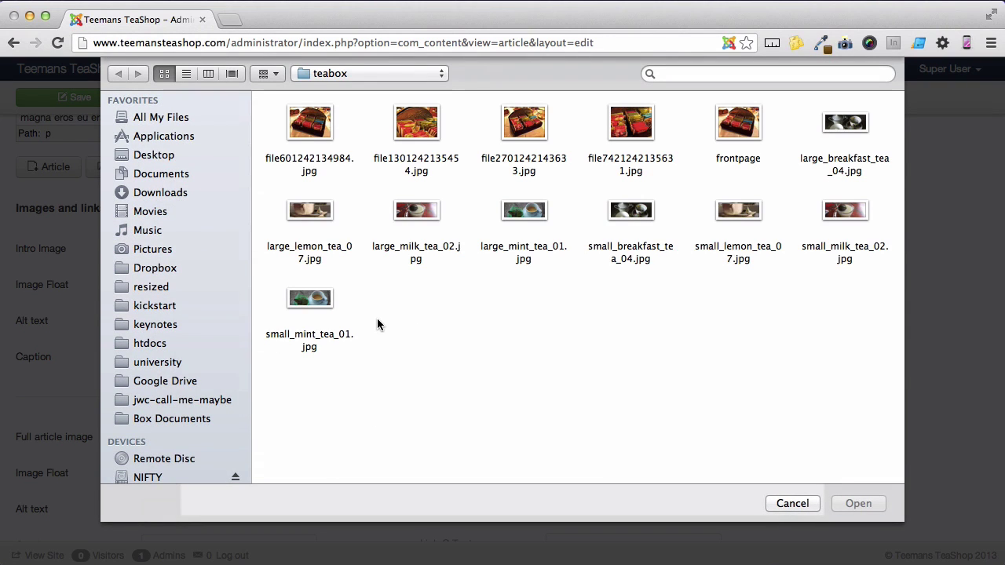
click(519, 220)
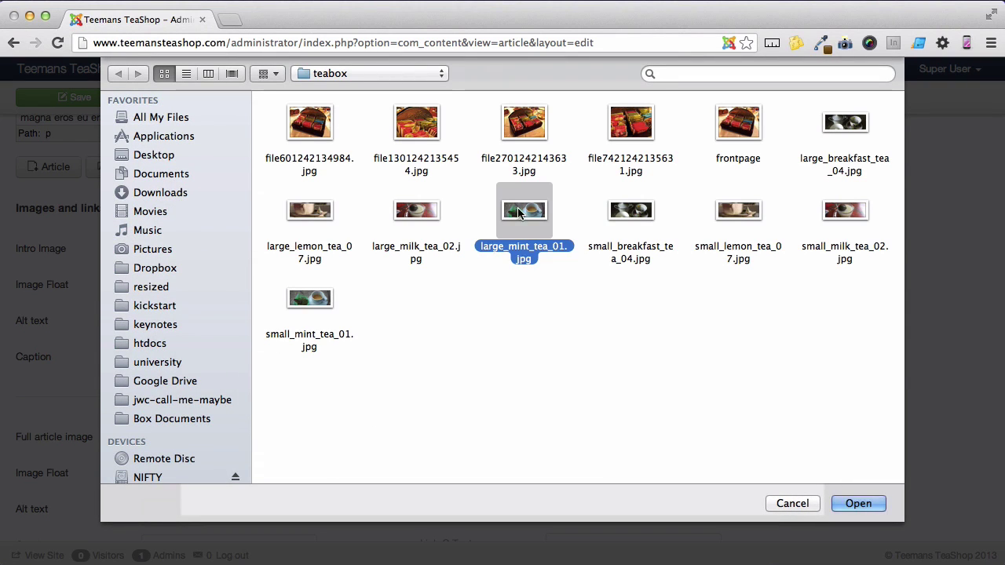
click(855, 505)
click(565, 447)
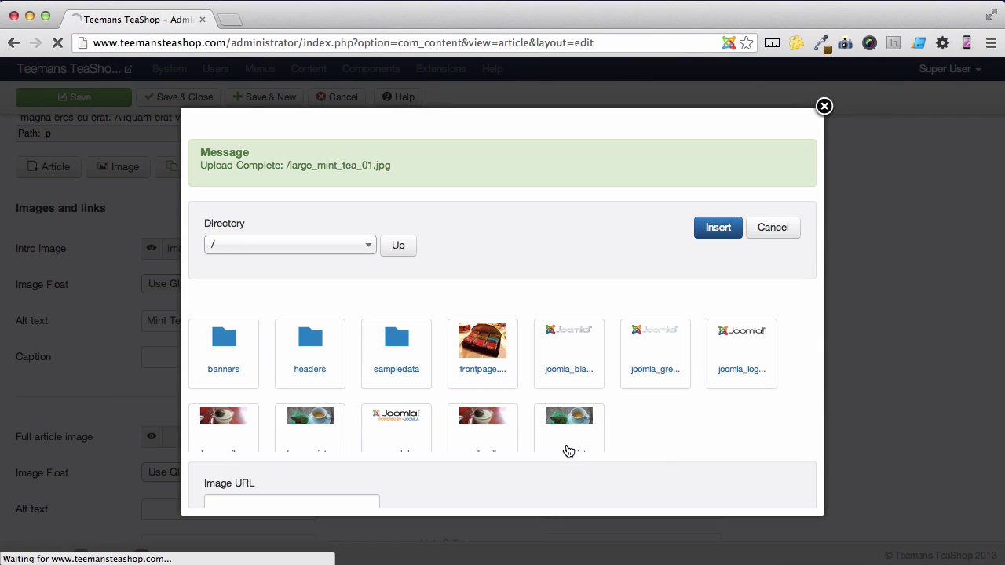
Step: Insert the uploaded large_mint_tea_01.jpg as the full article image
scroll(632, 436, down, 2)
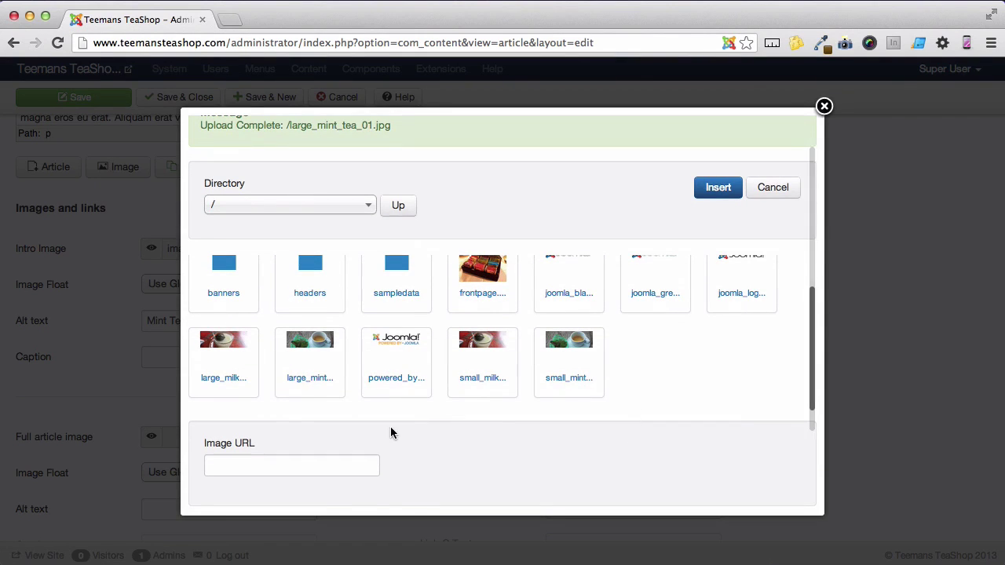
click(310, 381)
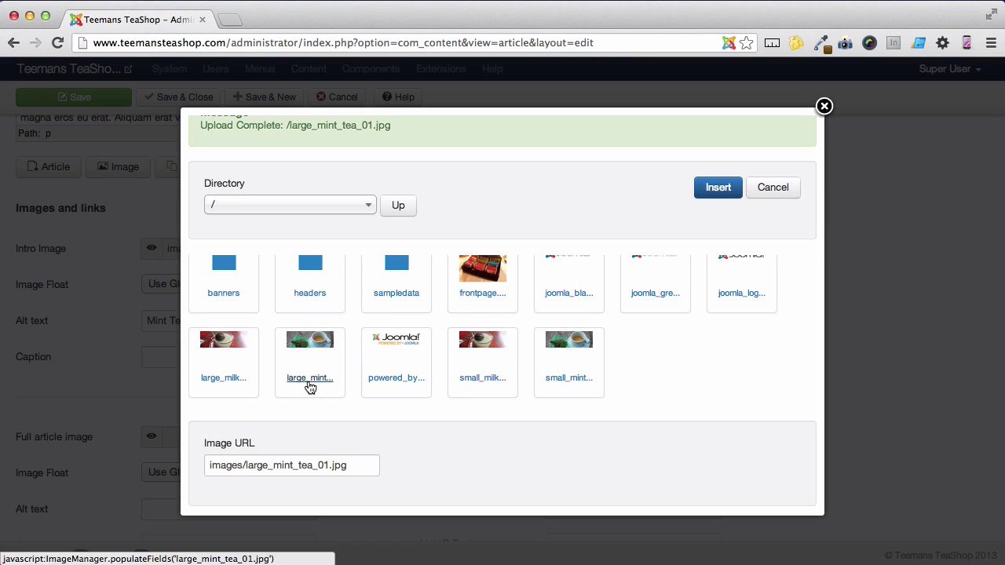
click(706, 187)
Step: Set the full article image's alt text to "Mint Tea"
click(213, 509)
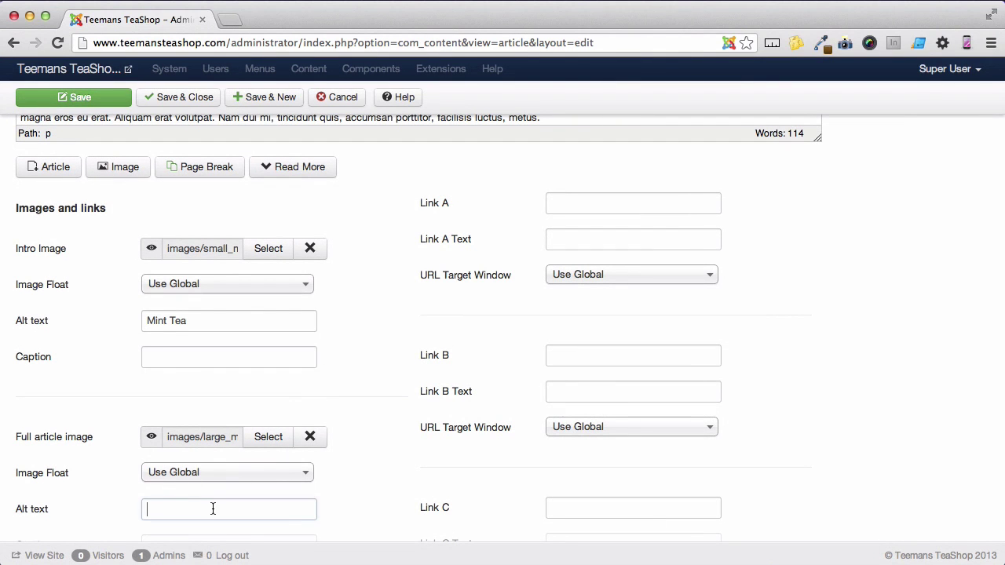
text(Mint )
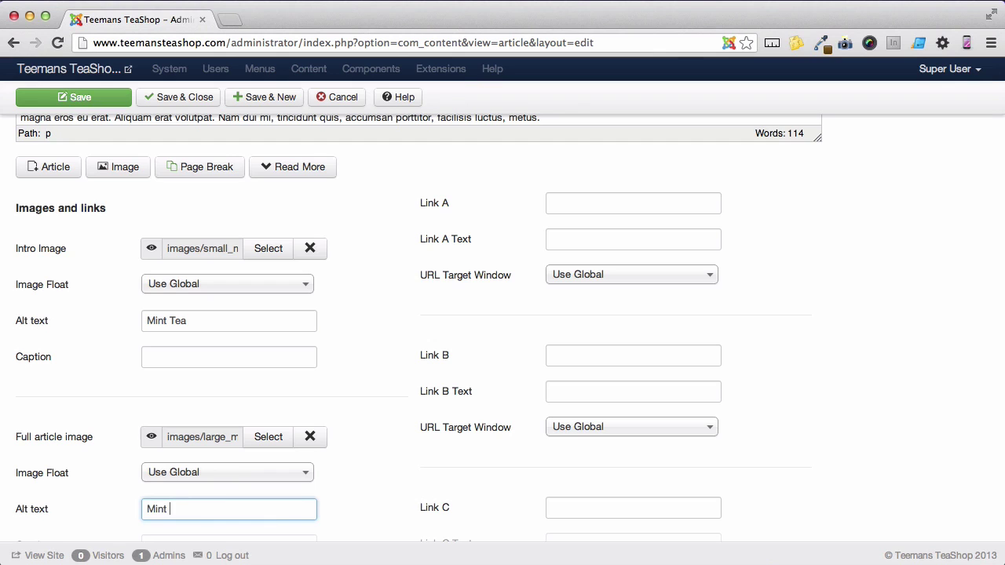
text(Tea)
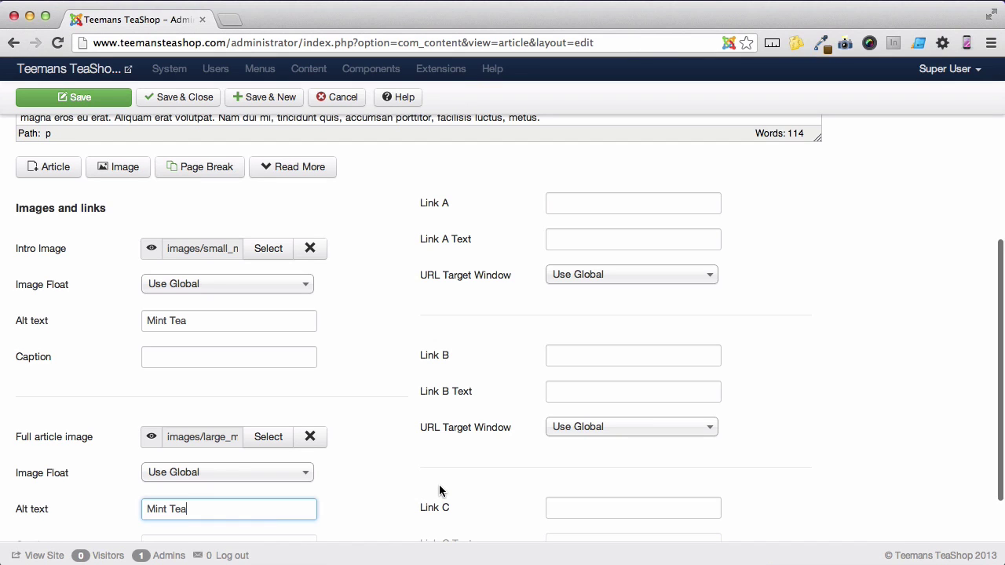
scroll(439, 485, up, 5)
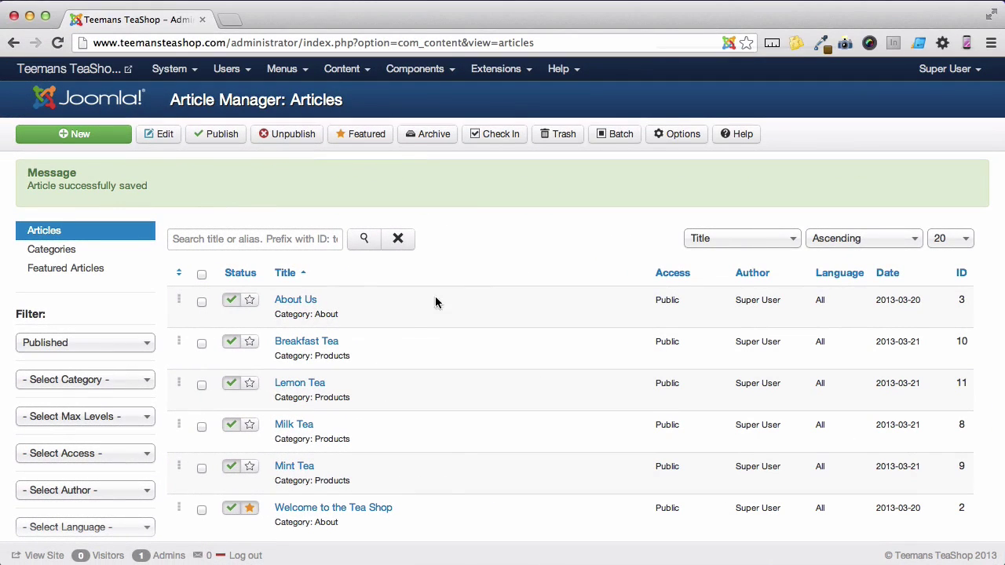
mouse_move(385, 340)
mouse_move(377, 426)
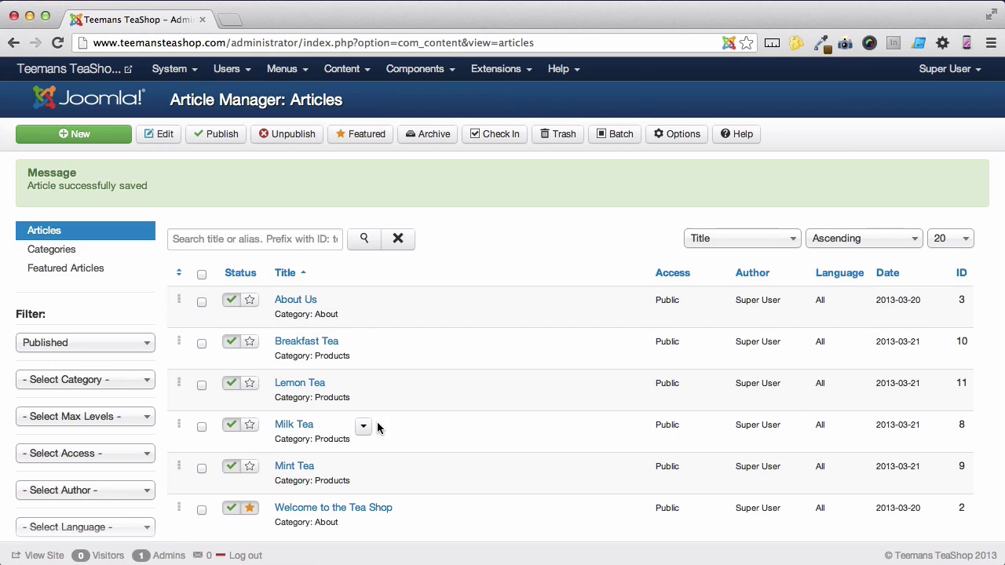
mouse_move(377, 469)
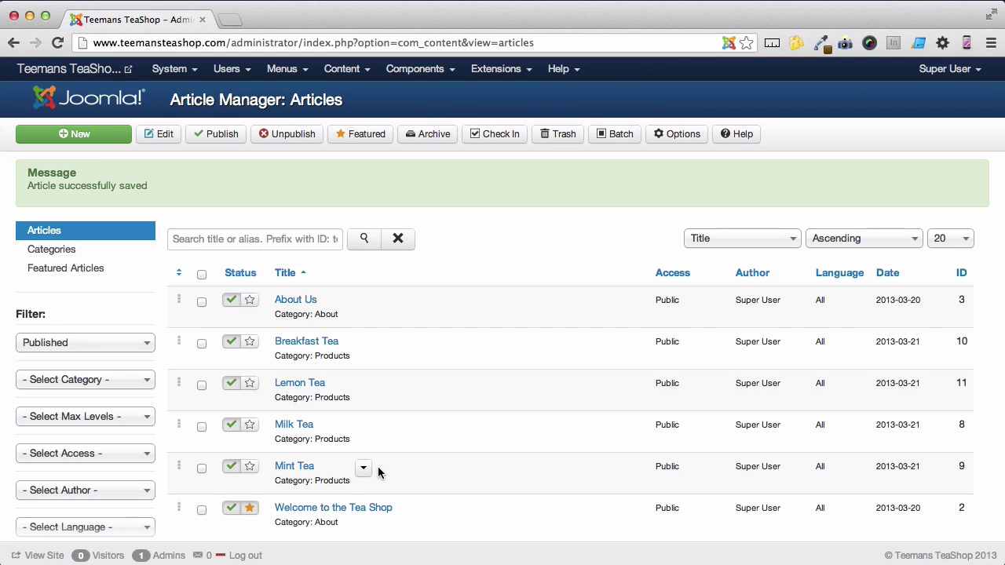
Step: Create a new Main Menu item with the Category Blog type from the Articles group
click(290, 70)
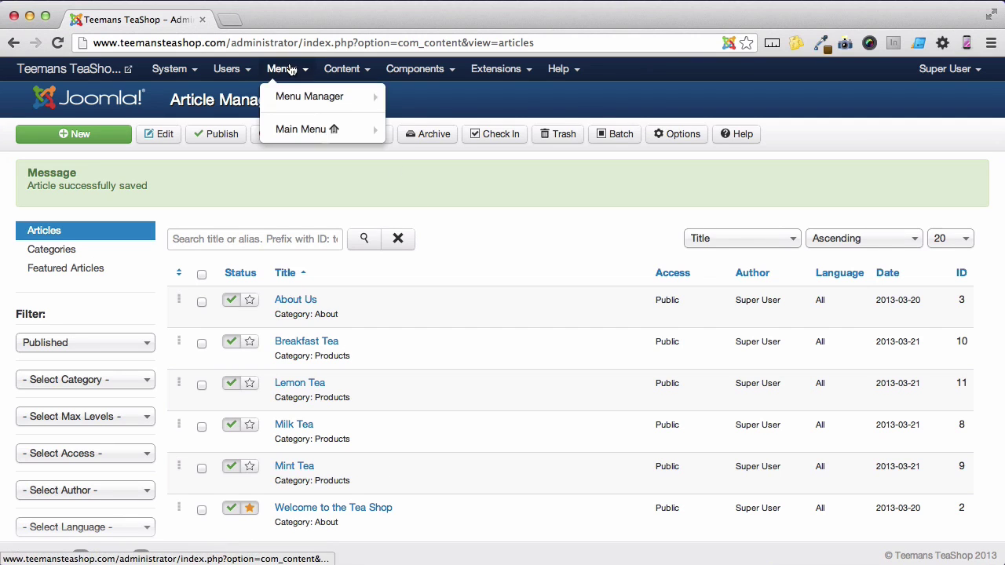
click(291, 130)
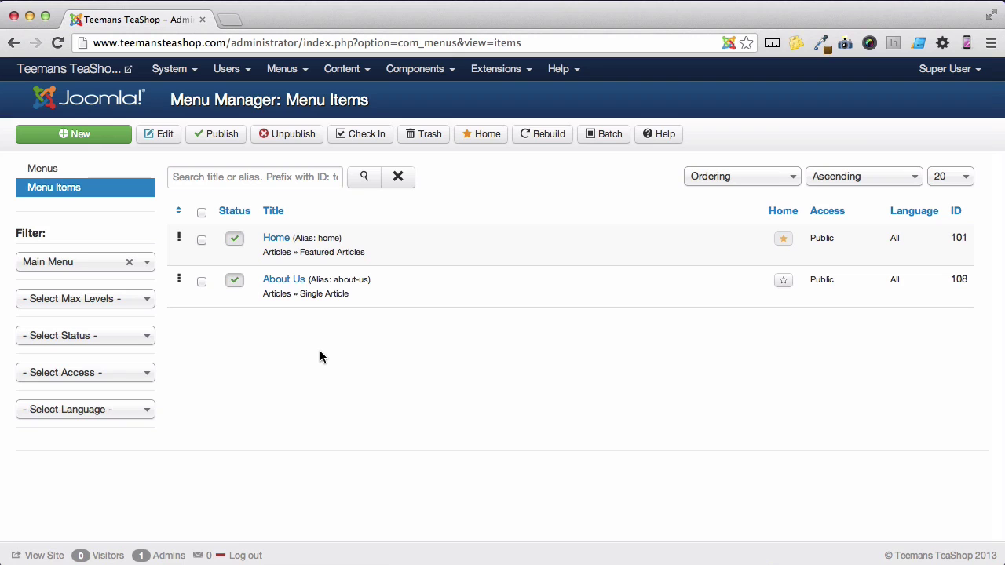
click(101, 140)
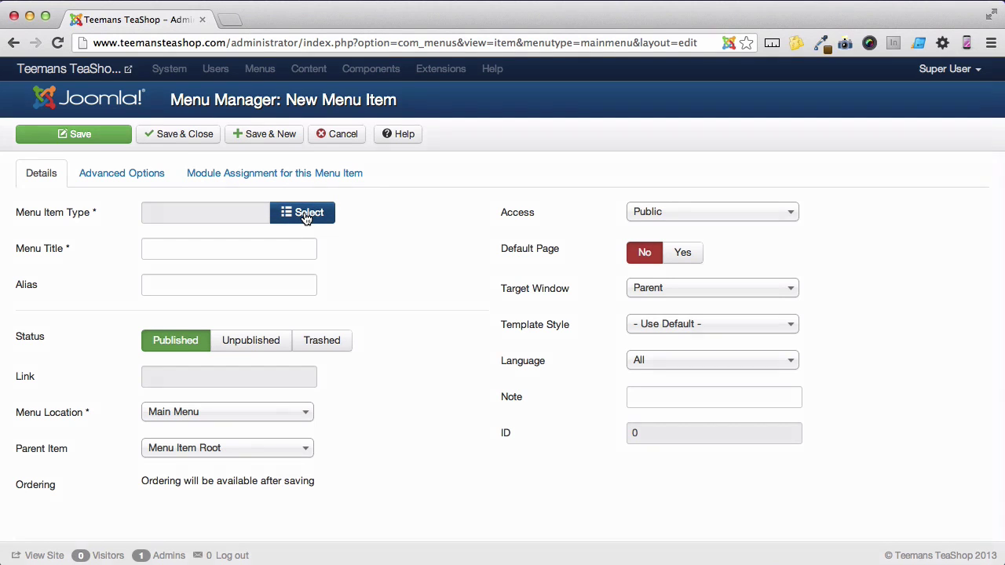
click(305, 216)
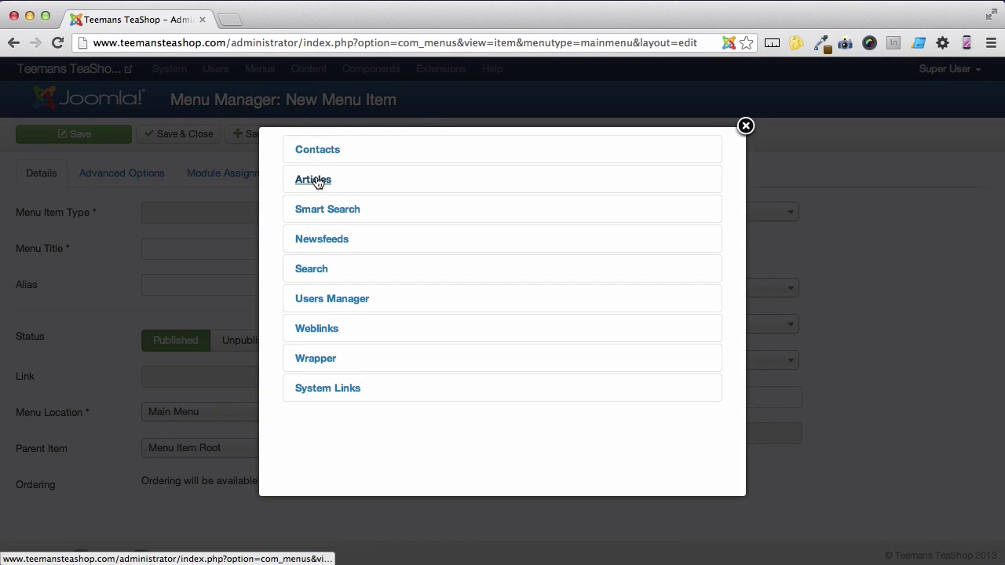
click(318, 182)
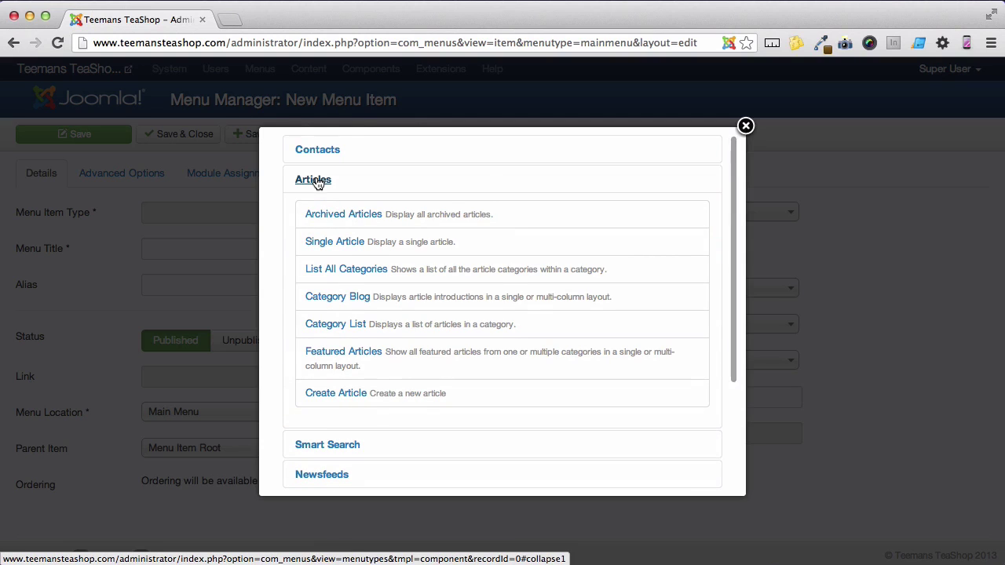
click(310, 302)
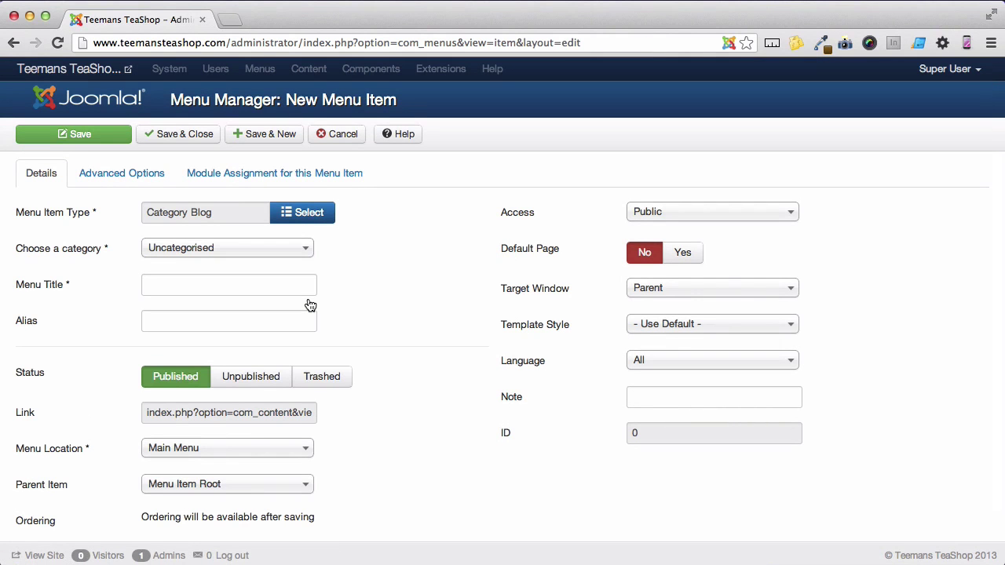
Step: Assign the Products category to the menu item, title it "Our Tea", and save it
click(300, 249)
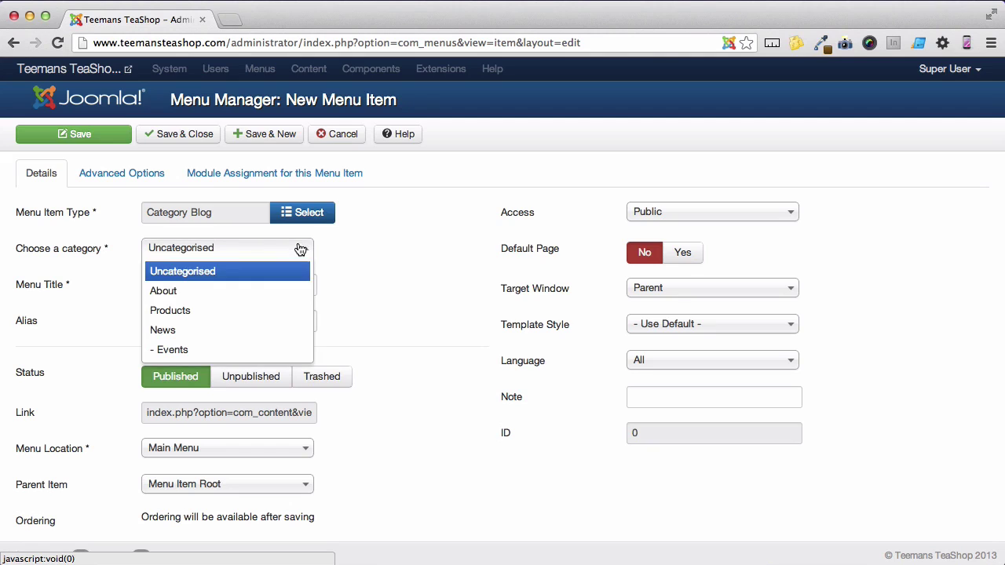
click(254, 313)
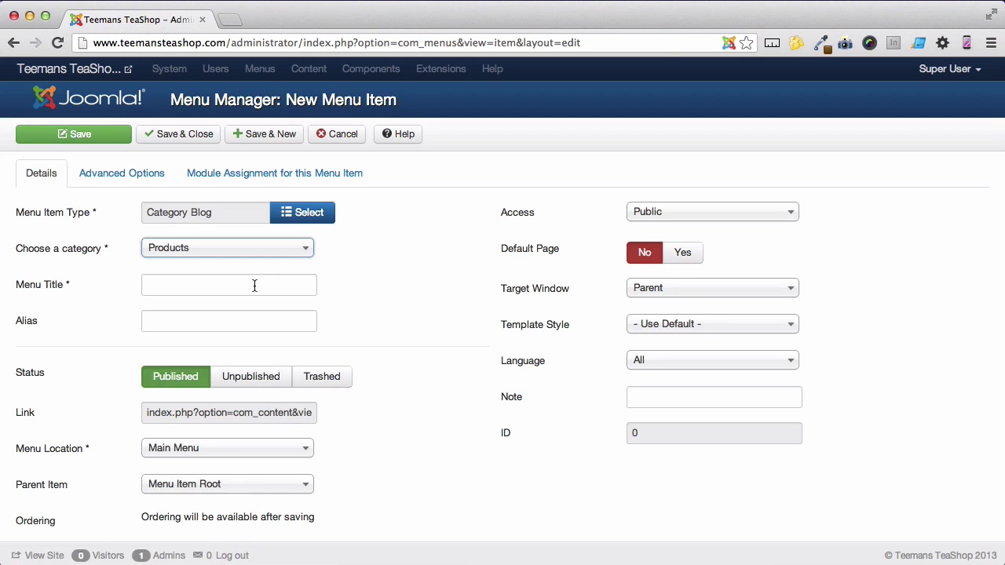
click(254, 286)
text(Our )
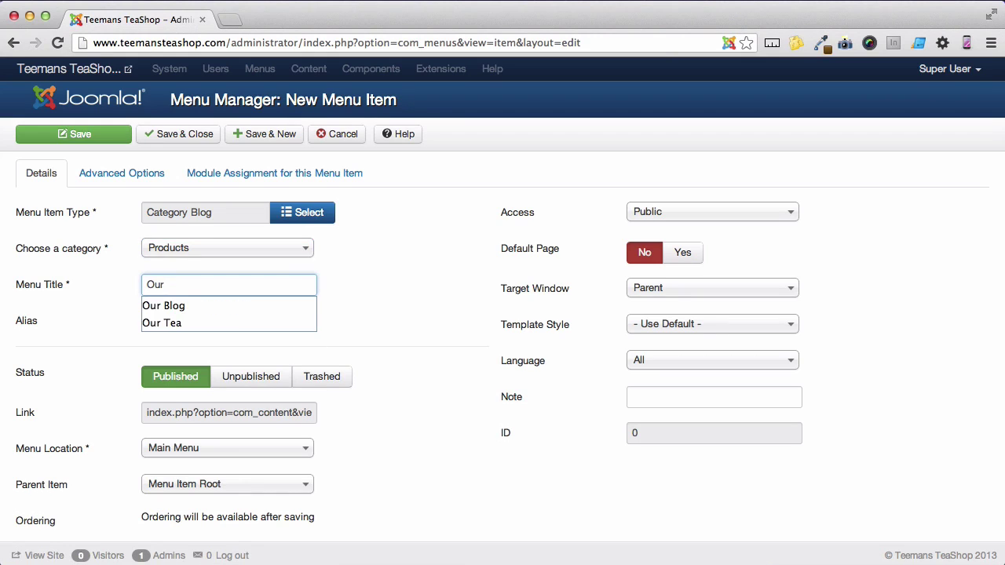
text(Tea)
click(427, 287)
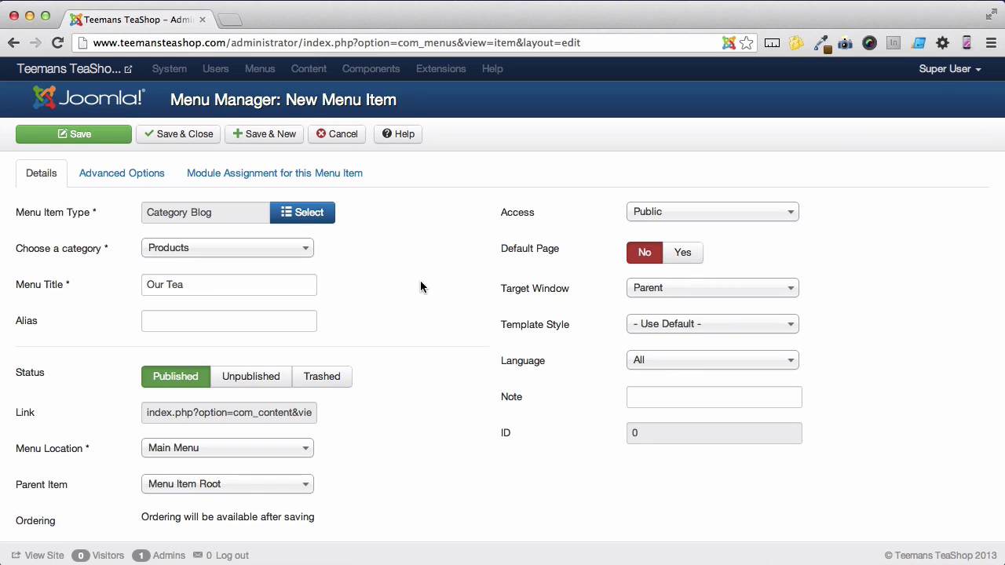
click(86, 138)
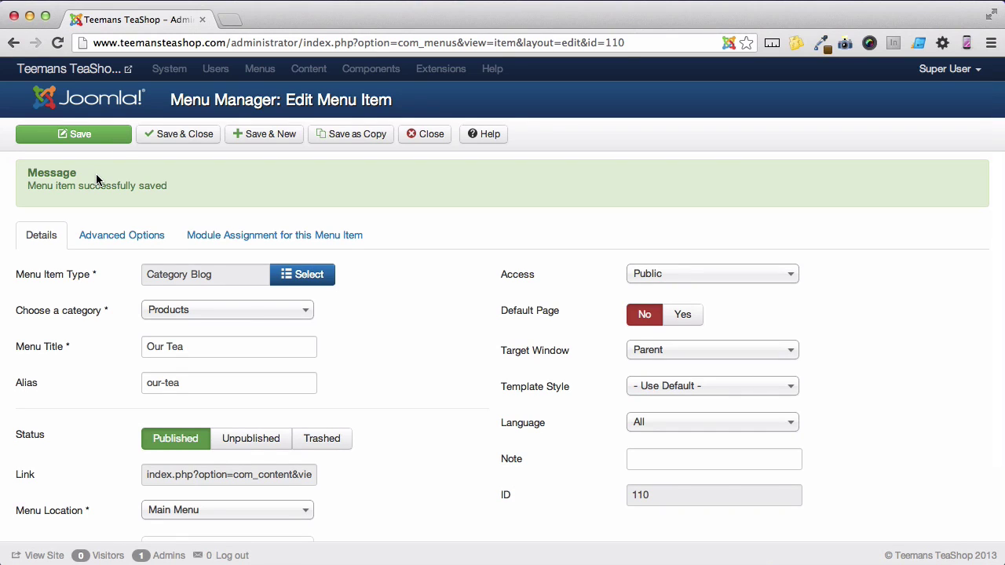
Step: Open the site's front end and examine the article layout on the Our Tea page
click(100, 72)
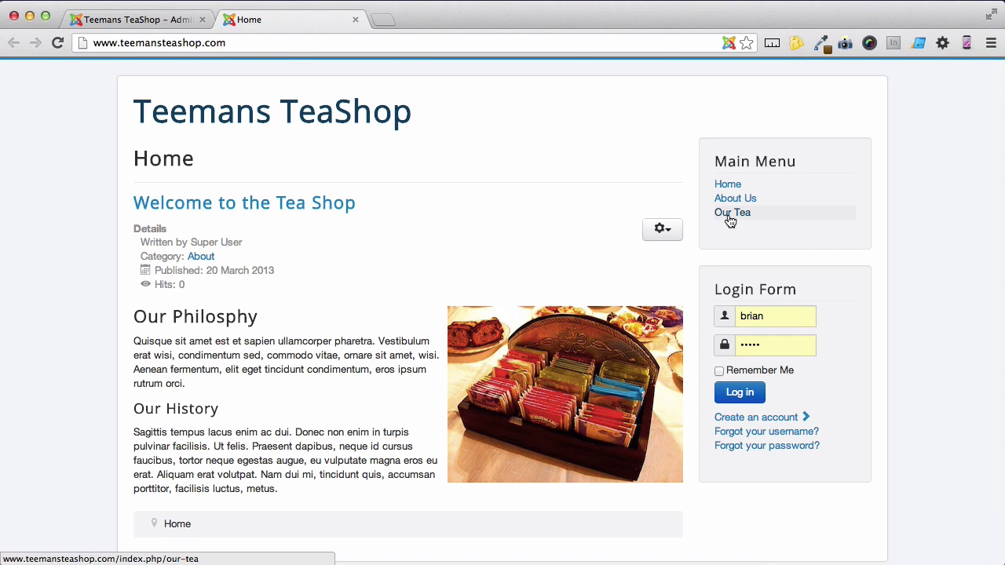
click(730, 217)
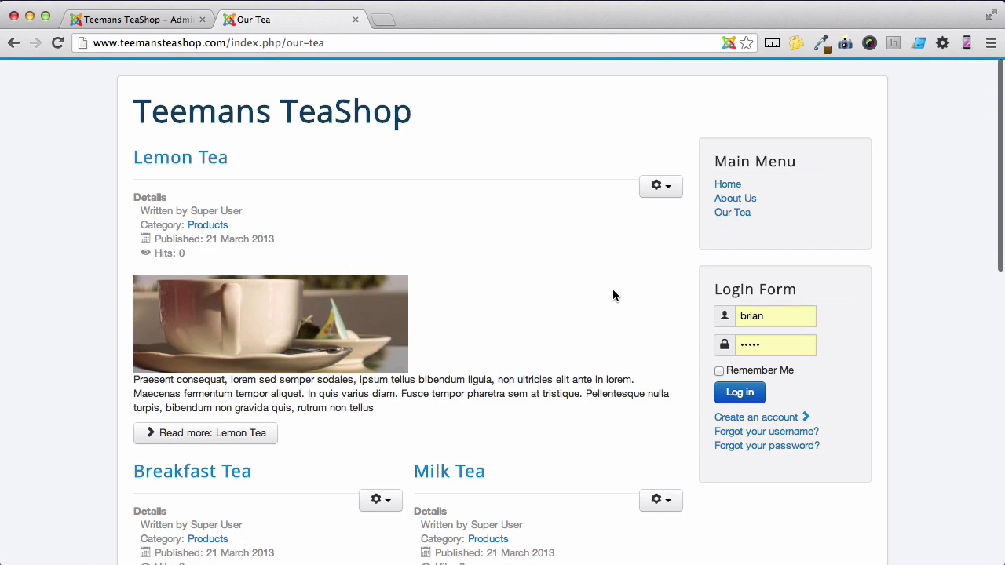
scroll(614, 295, down, 1)
scroll(614, 295, down, 5)
scroll(614, 295, up, 4)
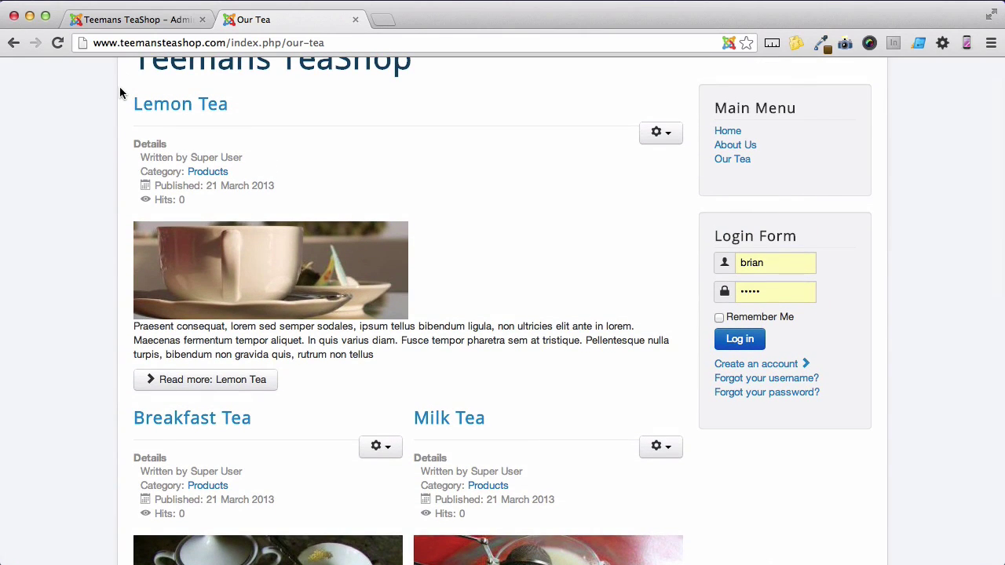
scroll(120, 92, down, 5)
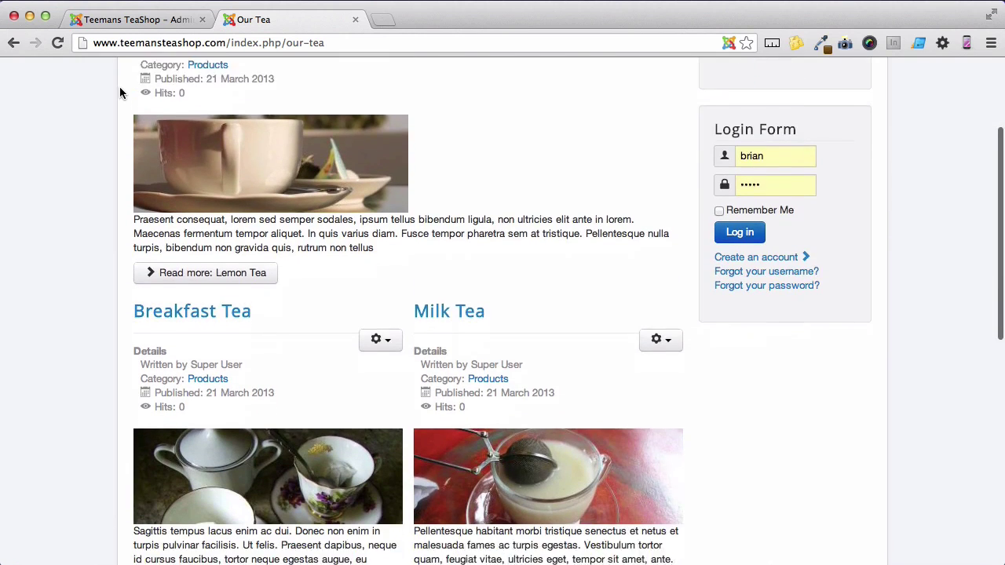
scroll(120, 93, down, 5)
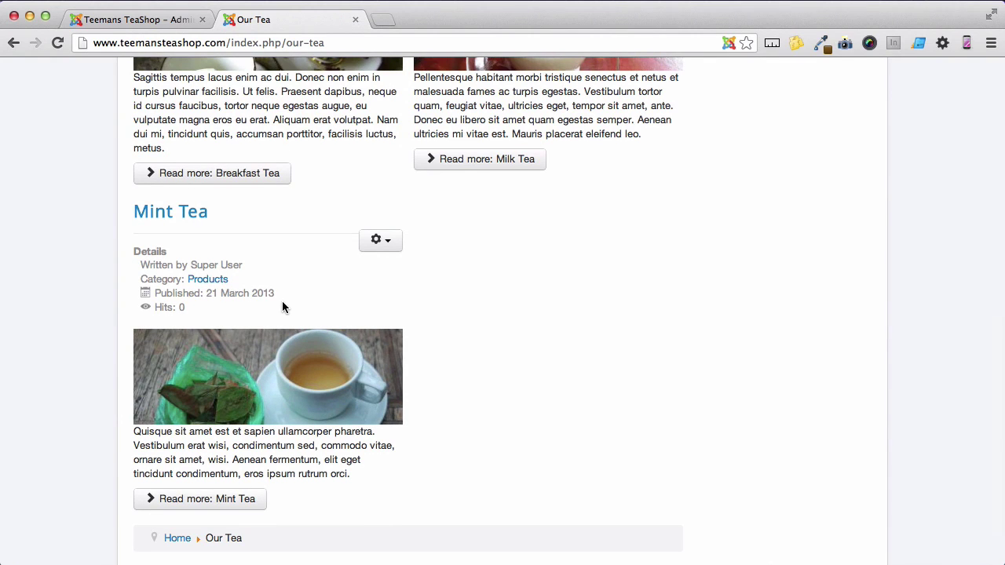
scroll(283, 306, up, 5)
scroll(283, 306, up, 4)
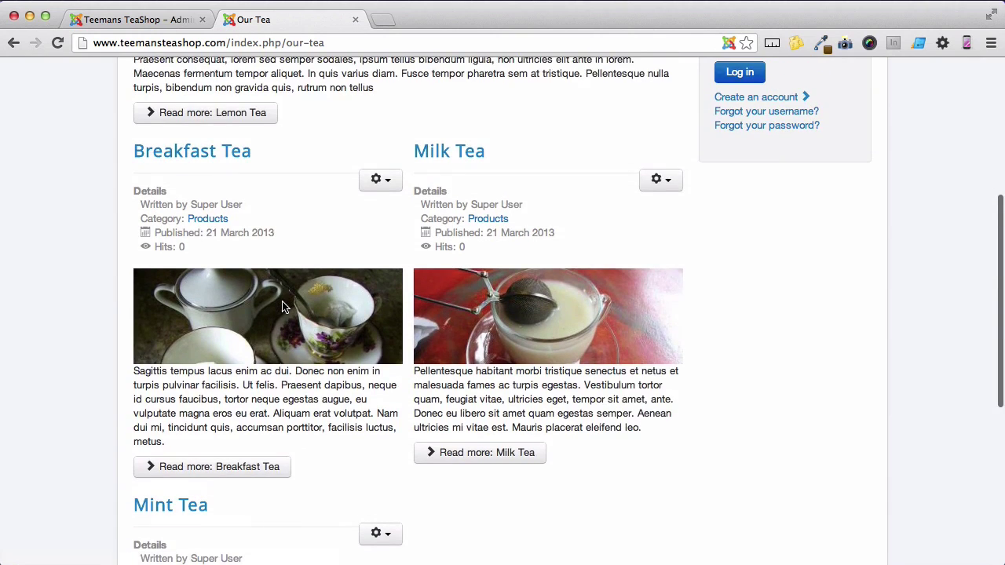
scroll(283, 307, up, 2)
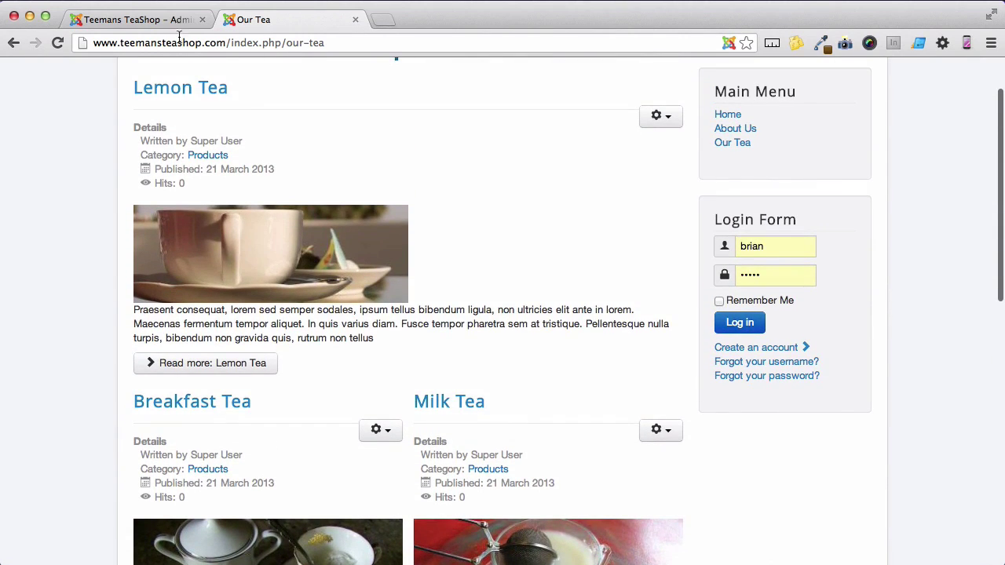
Step: Return to the Our Tea menu item's settings and set its blog layout to 0 leading articles
click(152, 24)
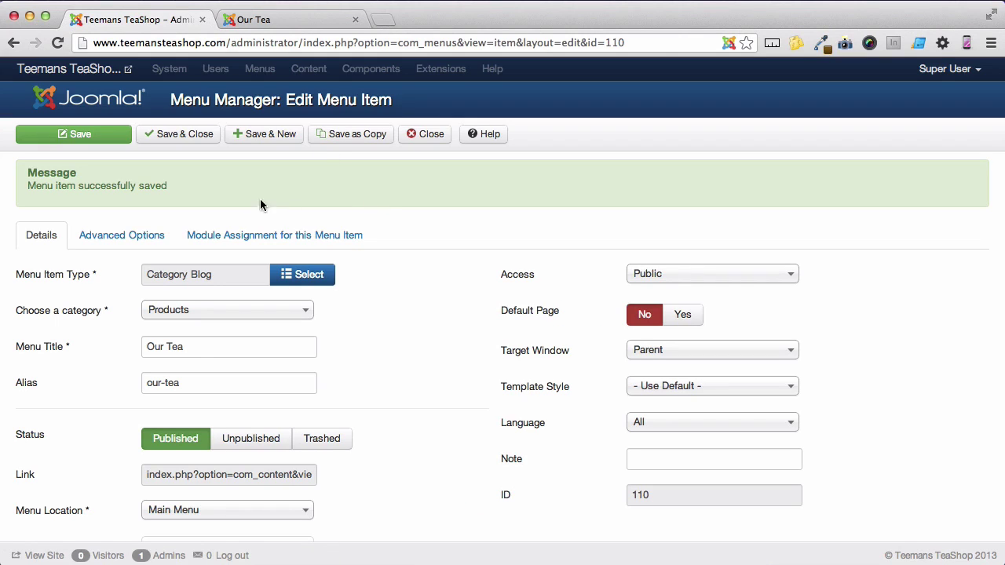
click(152, 241)
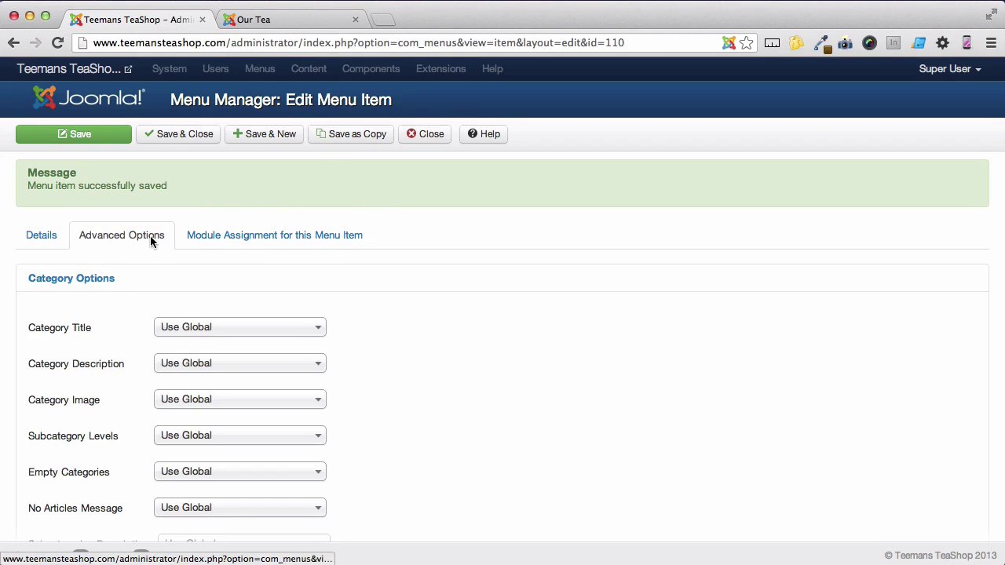
scroll(120, 304, down, 8)
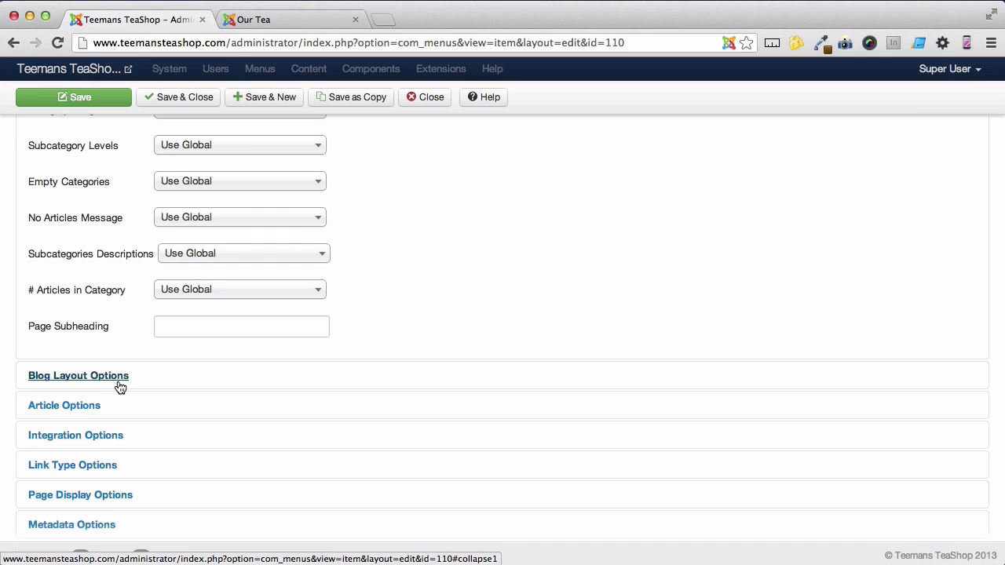
click(120, 377)
scroll(120, 386, up, 3)
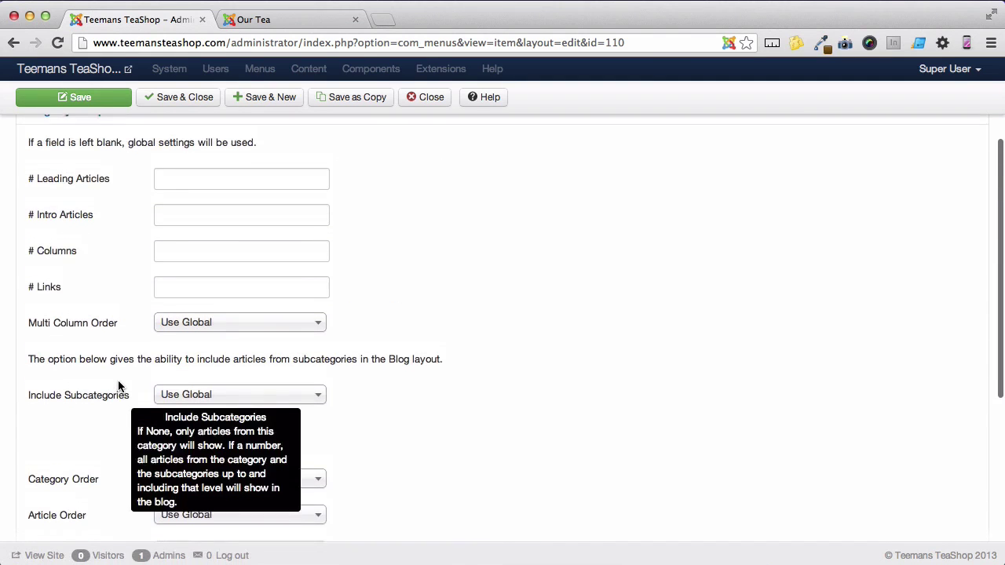
scroll(119, 386, up, 1)
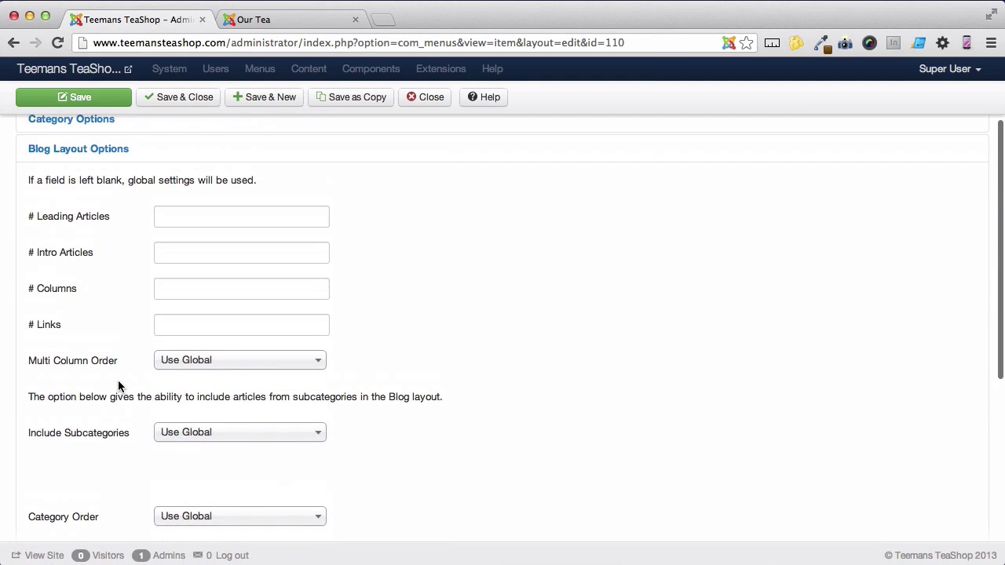
click(308, 217)
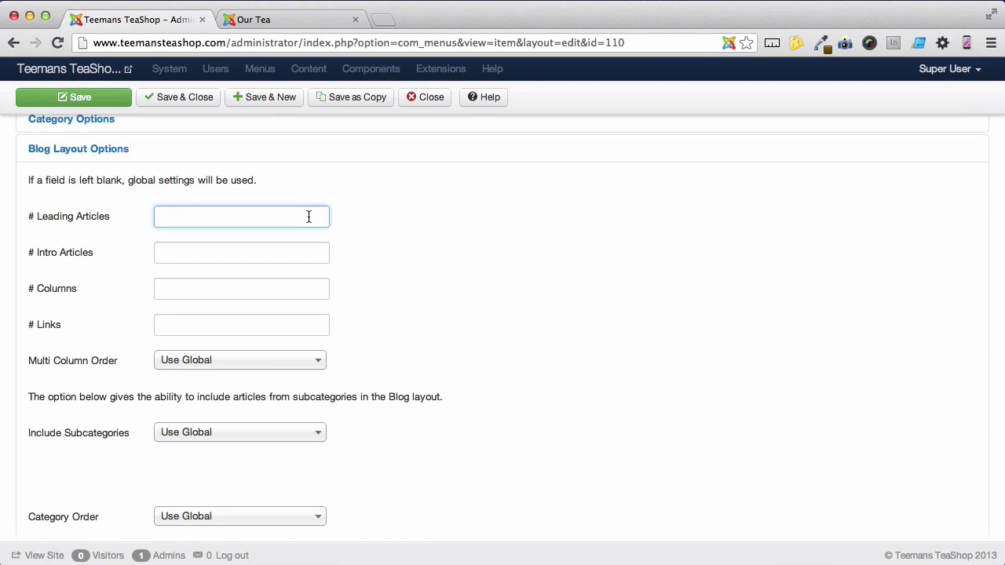
text(0)
double_click(406, 203)
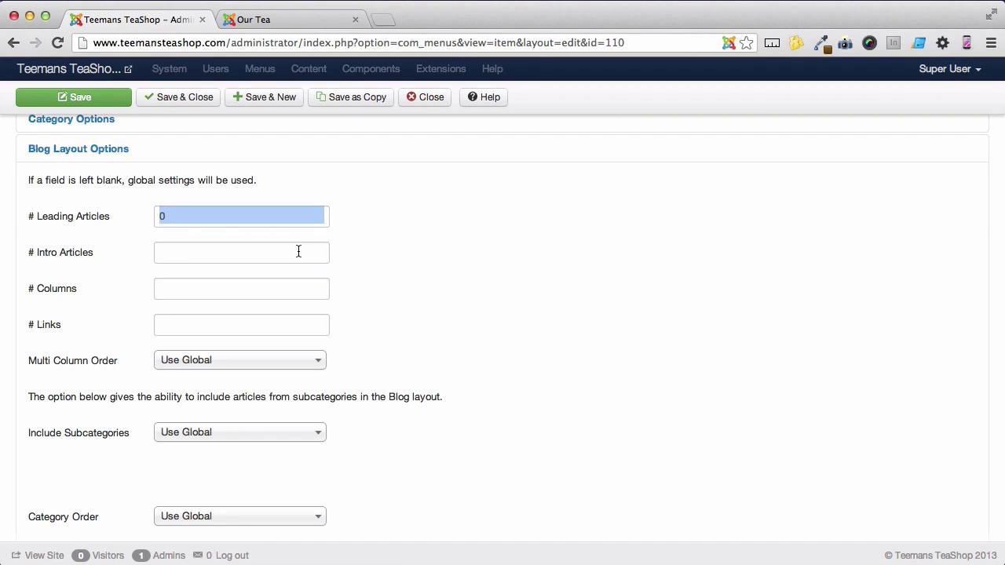
Step: Set the blog layout to 4 intro articles in 2 columns
click(187, 259)
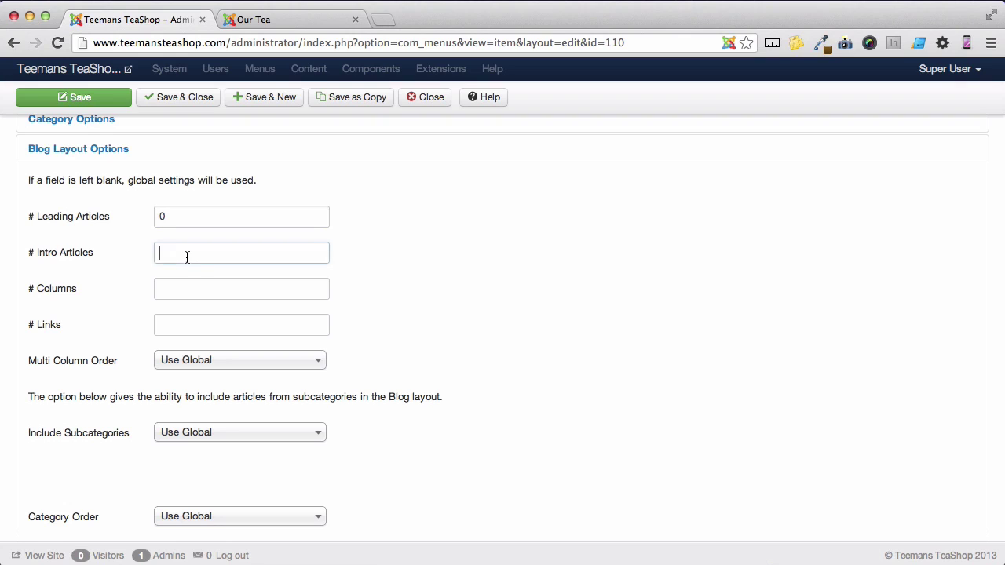
text(4)
click(348, 252)
click(228, 290)
text(2)
click(353, 292)
Step: Set the blog layout's number of links to 0 and save the menu item
click(311, 322)
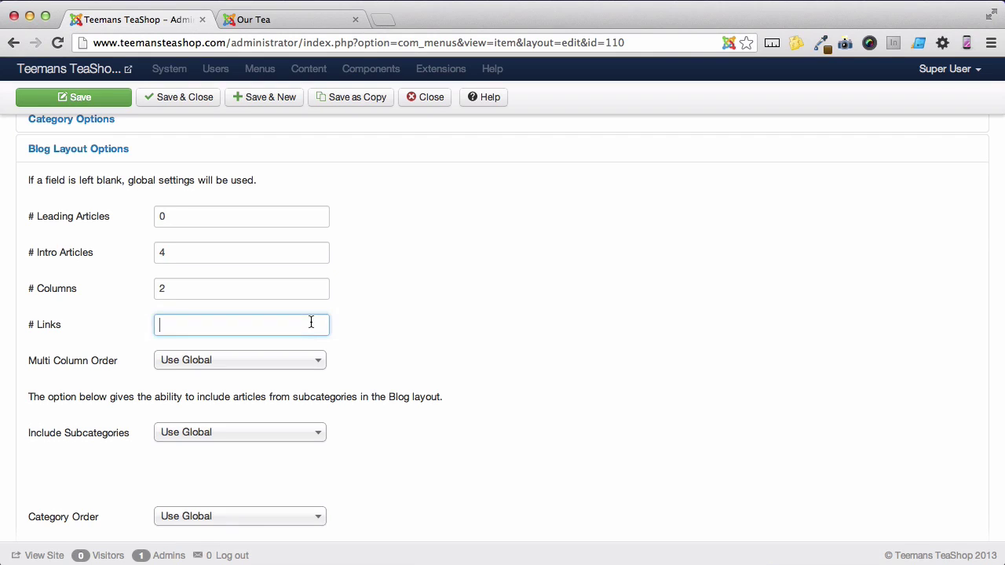
text(0)
click(444, 274)
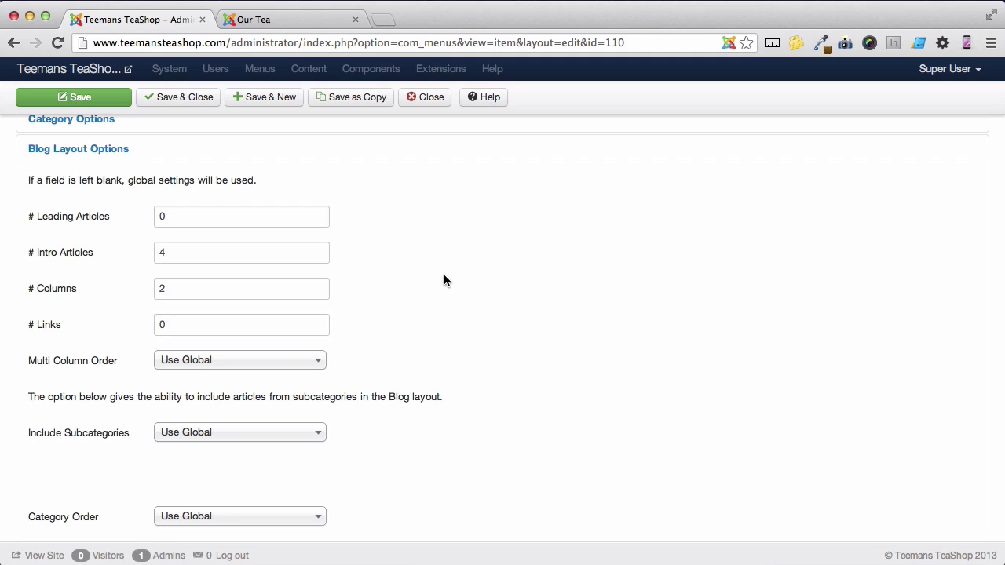
click(95, 106)
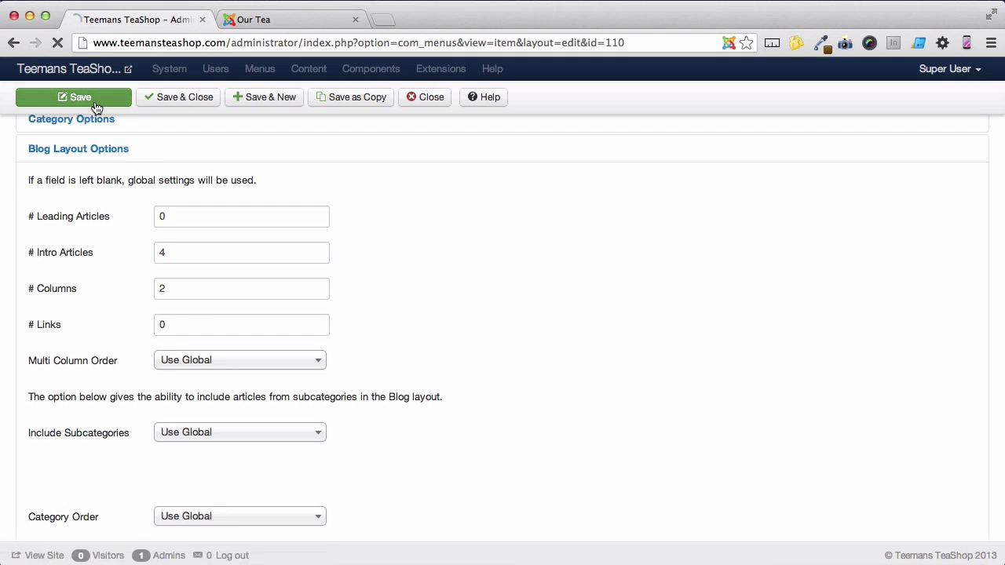
Step: Reload the Our Tea page on the front end and review the arrangement of the tea articles
click(251, 22)
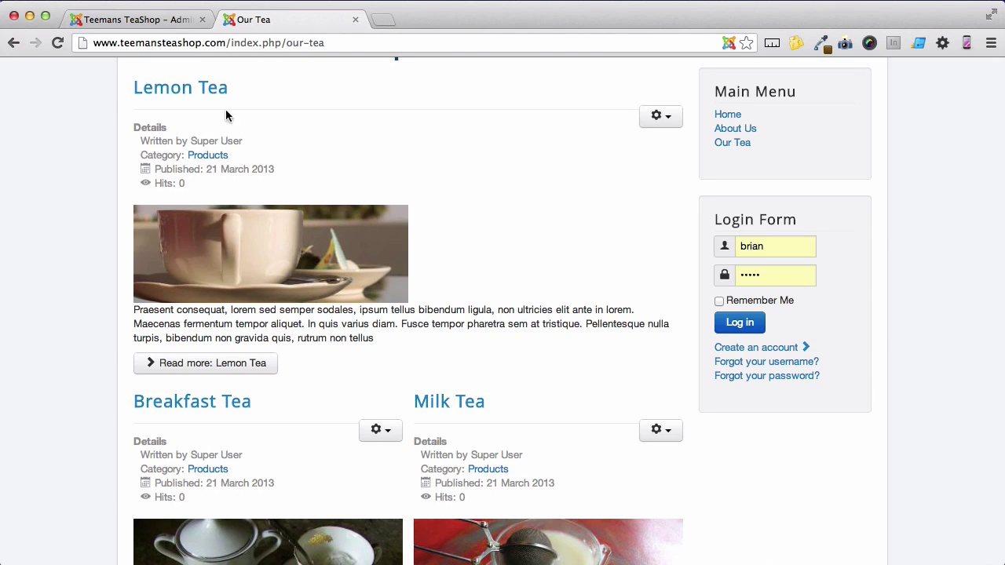
click(58, 42)
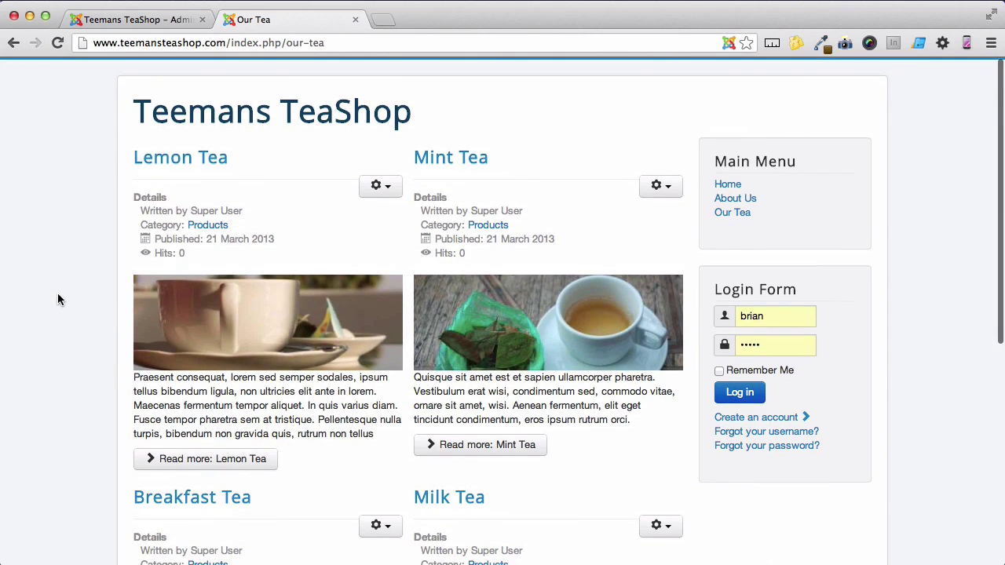
scroll(510, 281, down, 3)
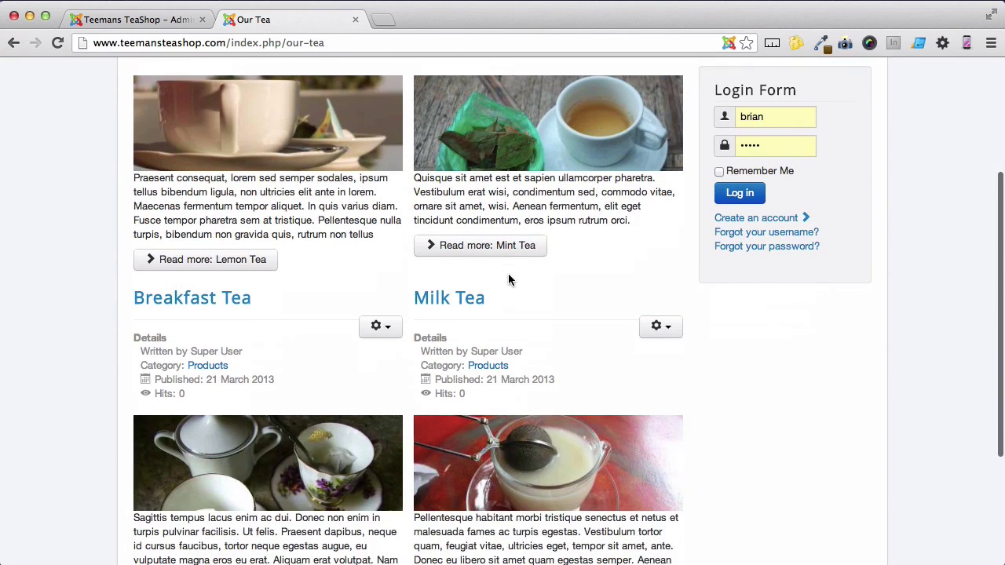
scroll(542, 388, down, 3)
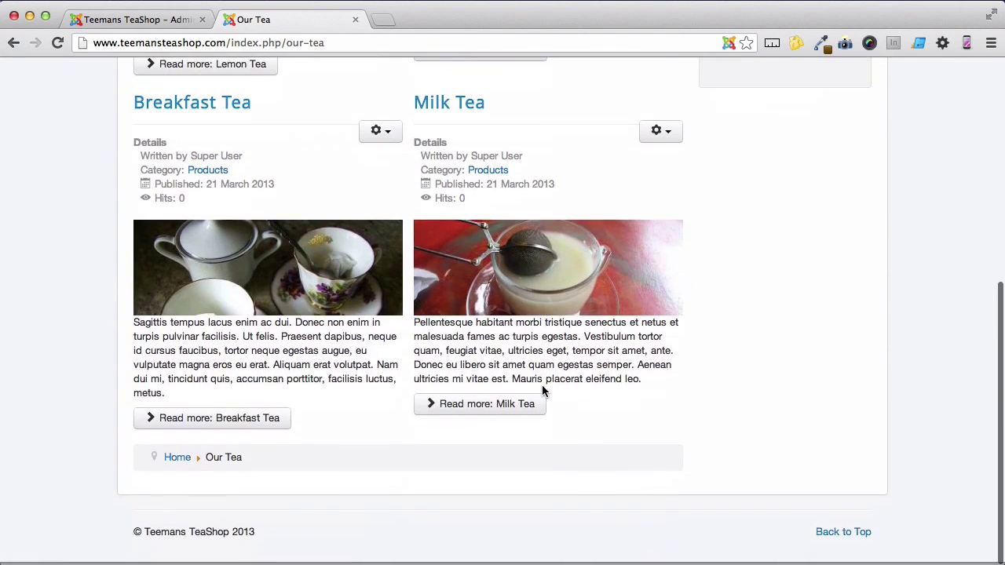
scroll(542, 390, up, 3)
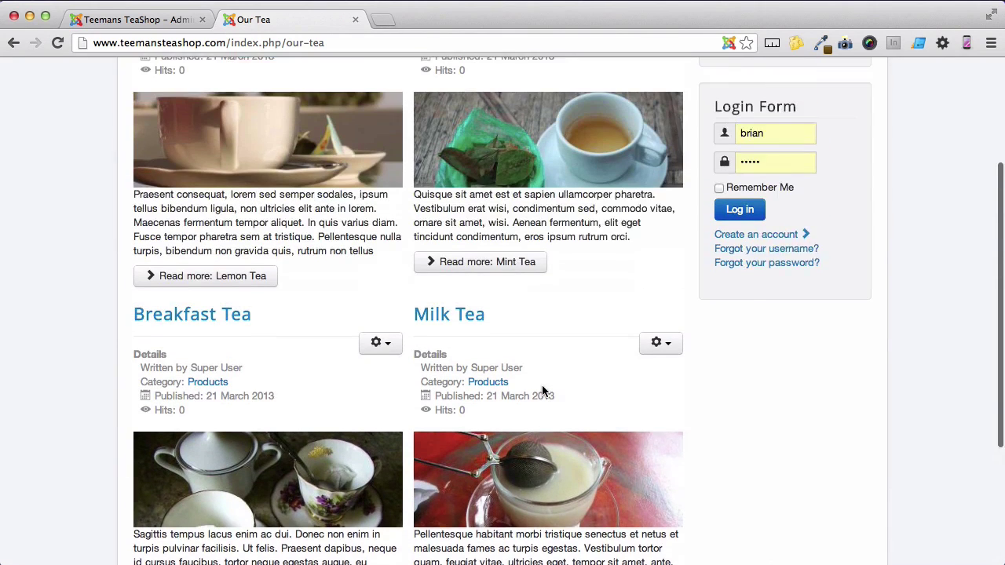
scroll(542, 391, up, 2)
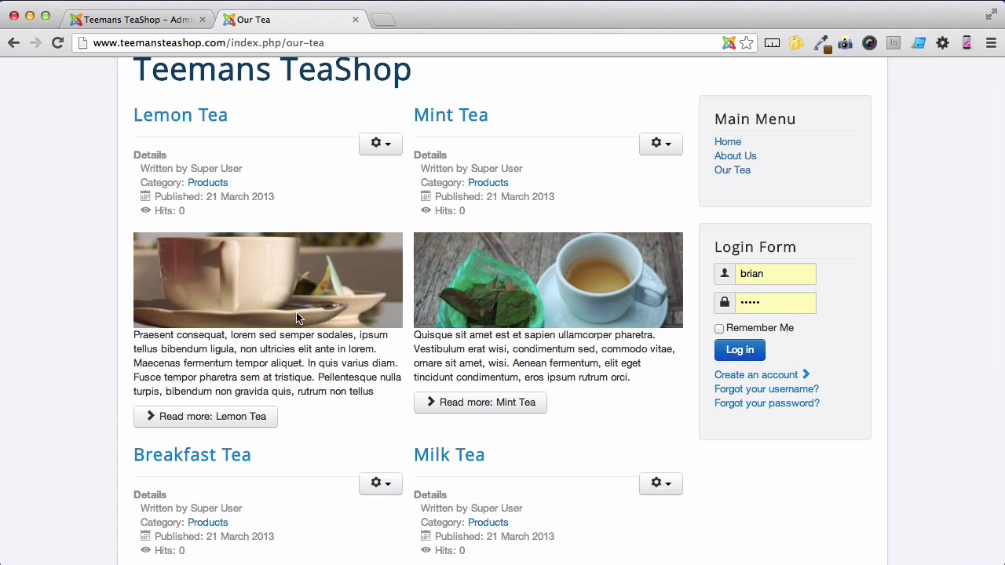
Step: Open the full Lemon Tea article from its read-more link and look through its image and text
click(216, 424)
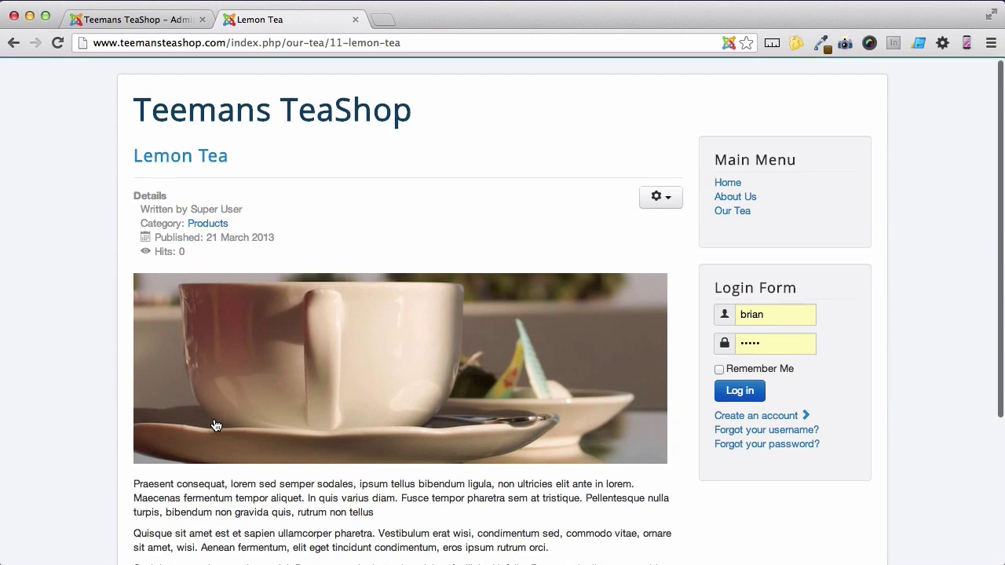
scroll(216, 426, down, 5)
scroll(216, 426, up, 3)
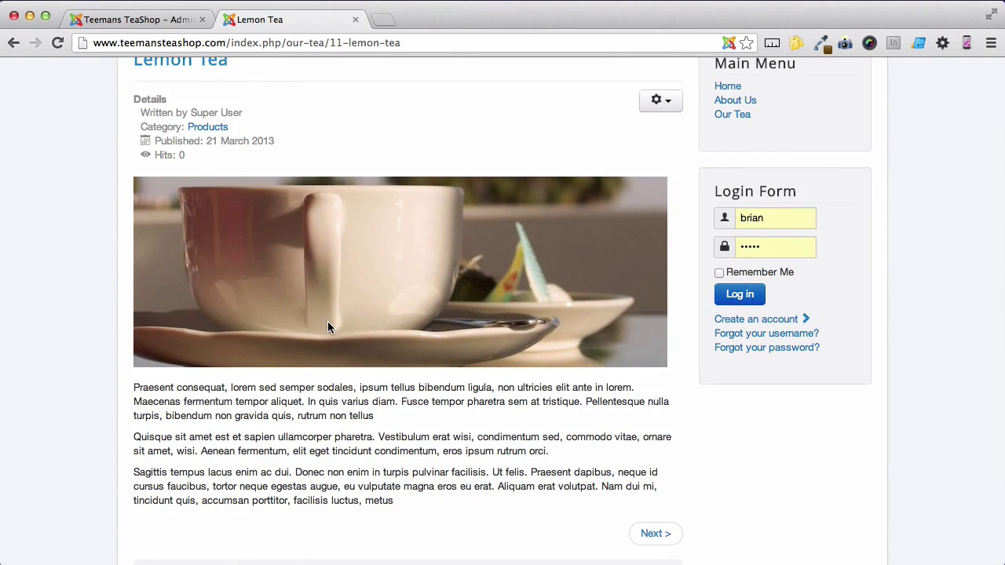
Step: Return to the Our Tea page, look over the tea listings, and open the full Mint Tea article to check its content
click(731, 116)
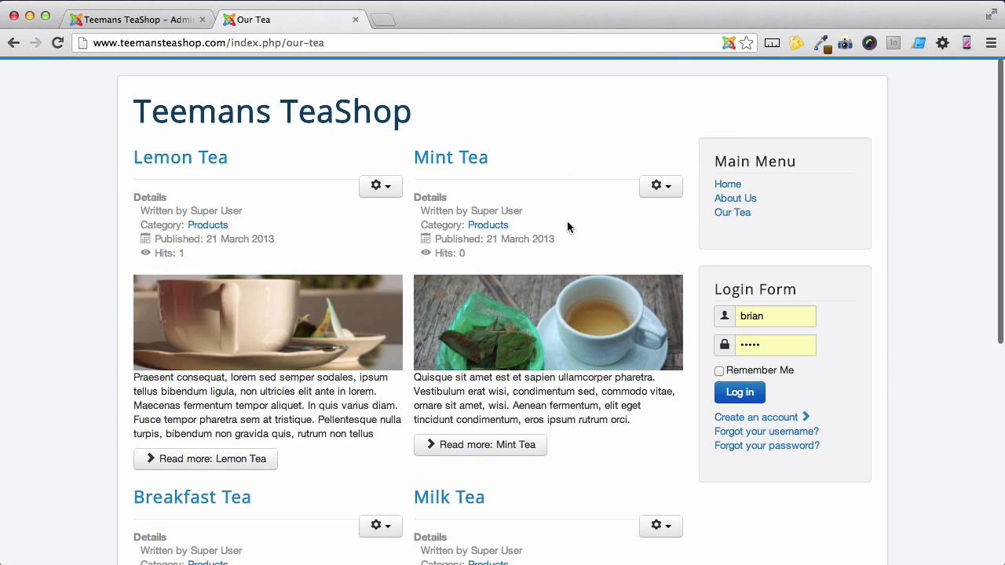
scroll(568, 227, down, 4)
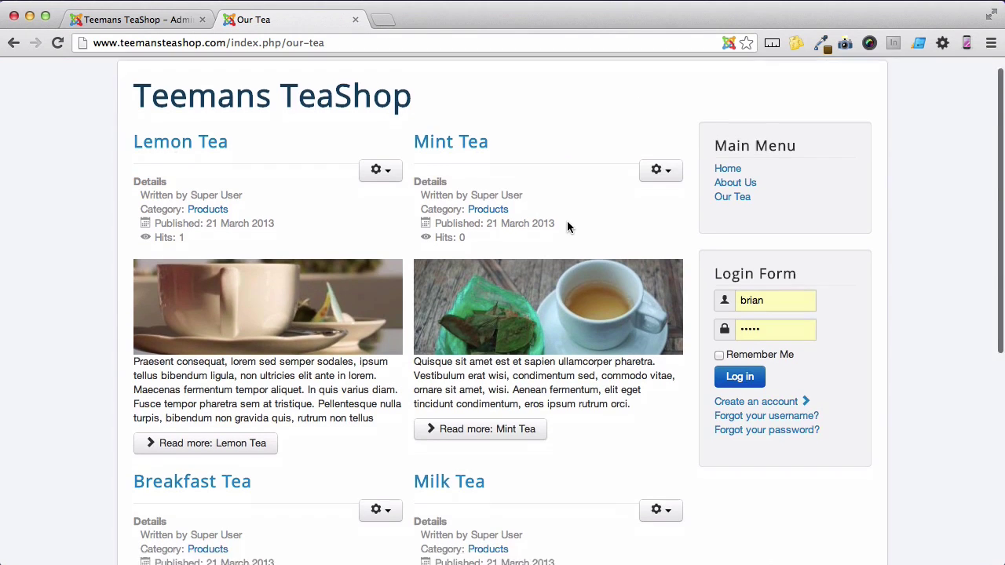
scroll(568, 227, down, 3)
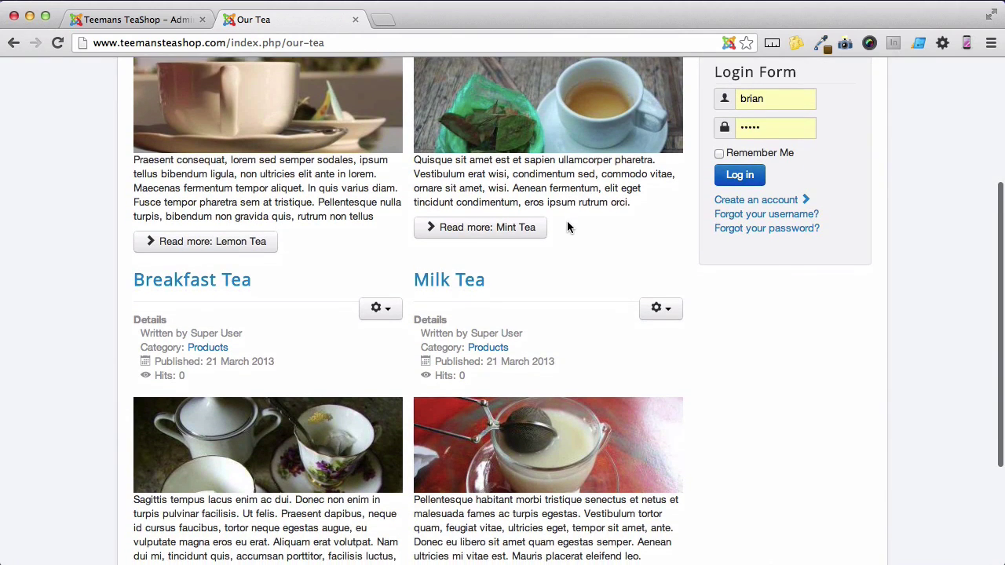
scroll(569, 227, down, 3)
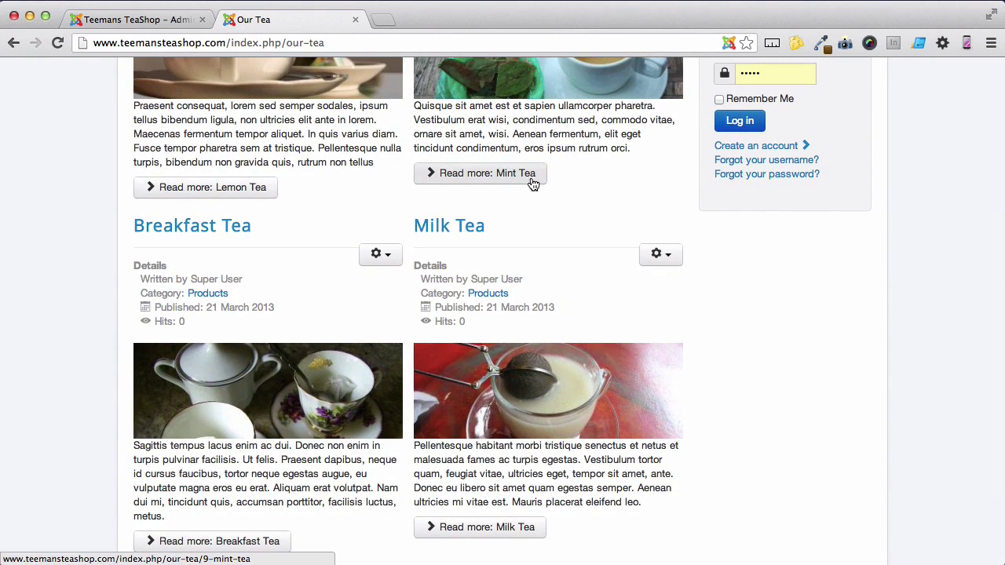
click(502, 173)
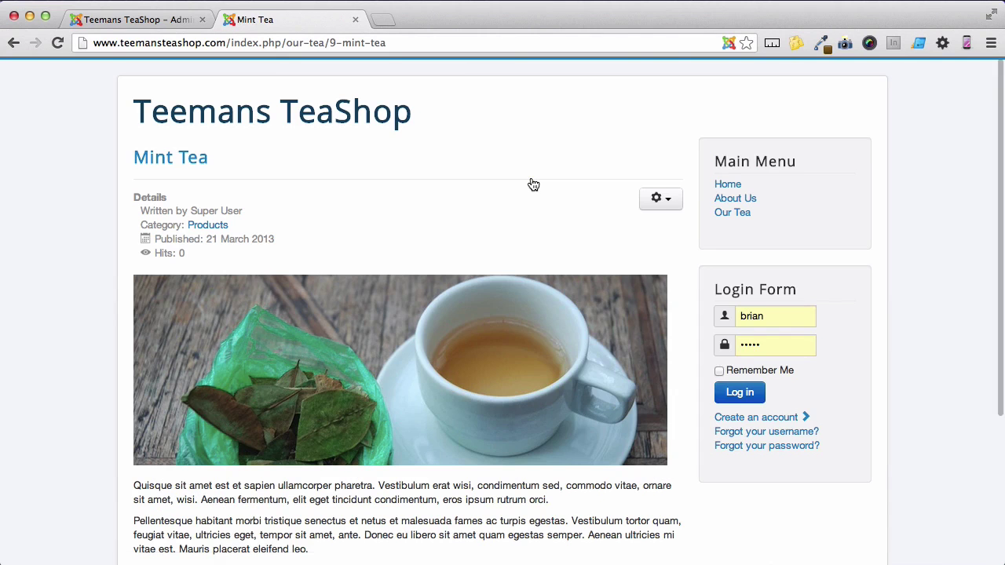
scroll(532, 184, down, 5)
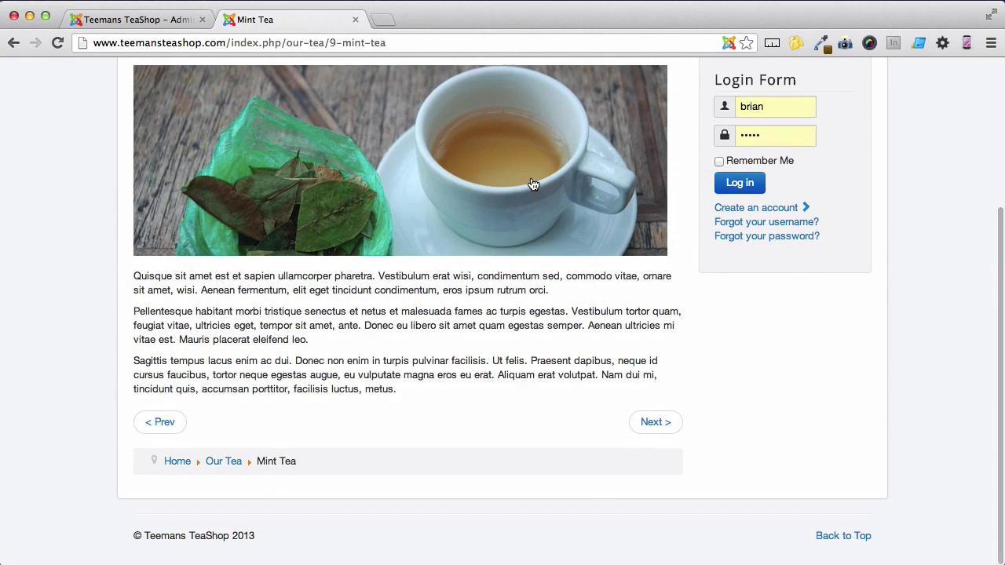